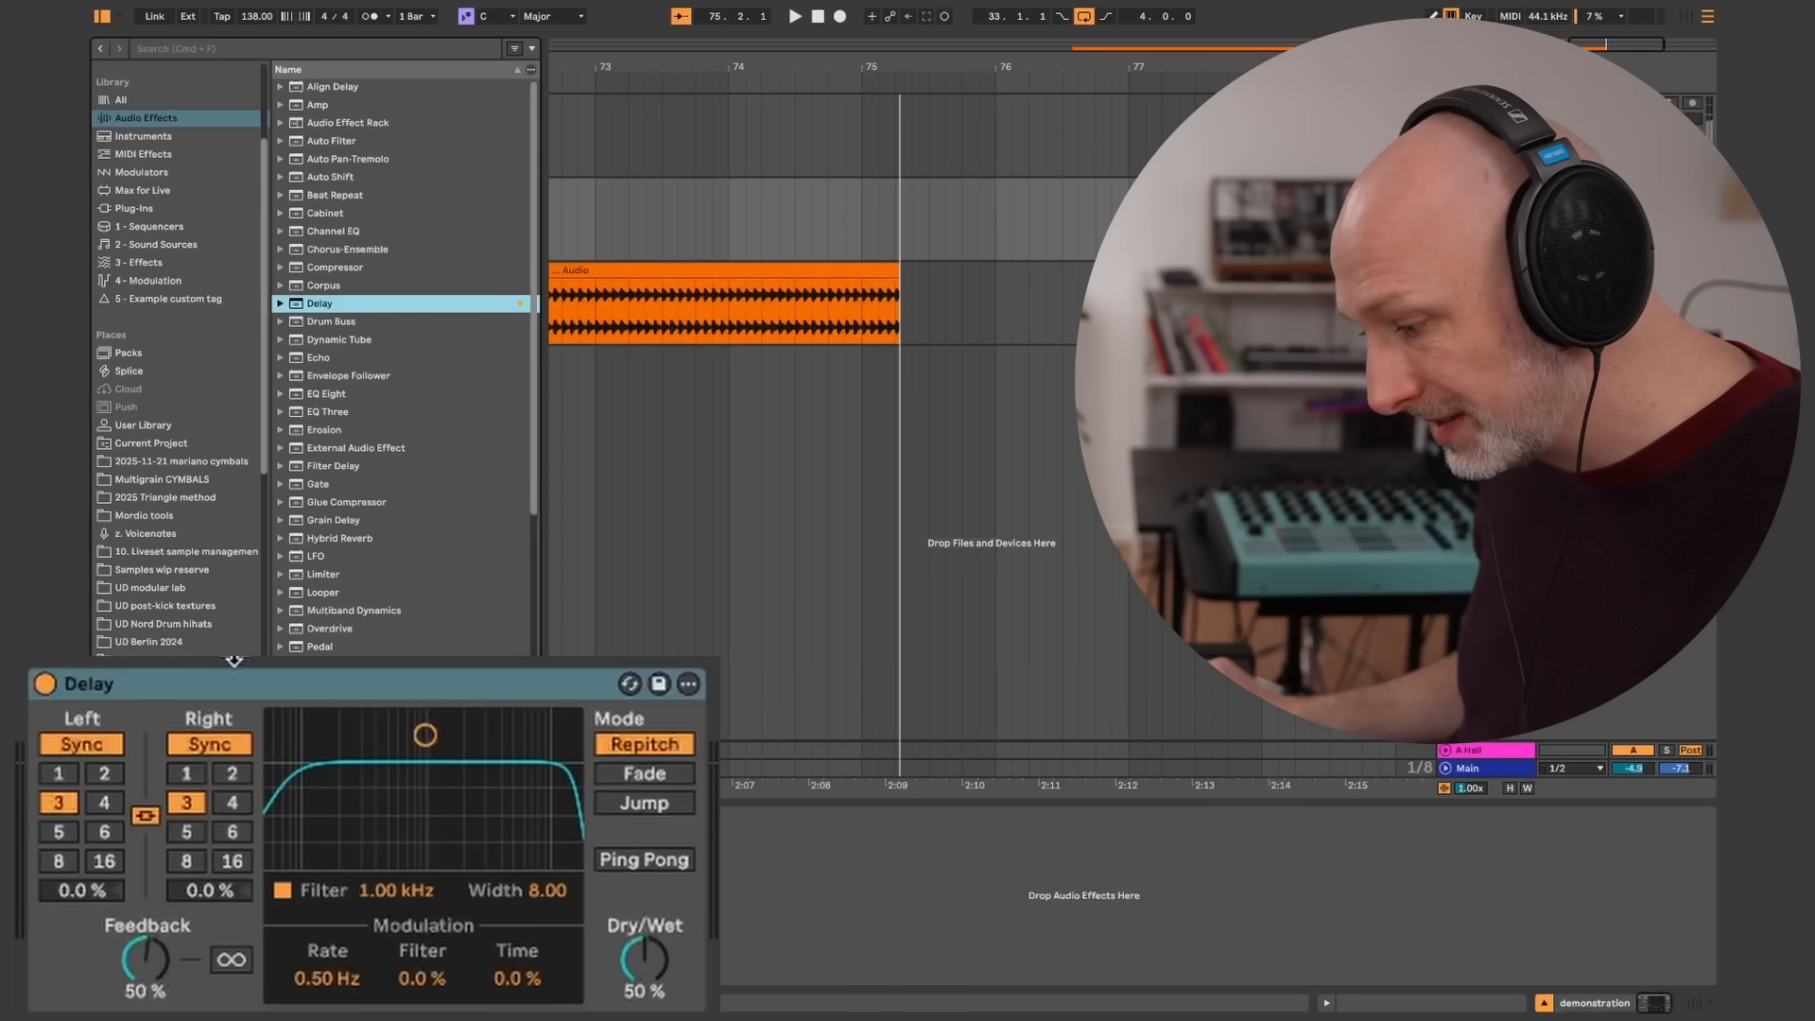
Raise the Delay's feedback to 95%, then replace the Delay with an Echo device on the same track
left_click_drag(151, 966, 174, 890)
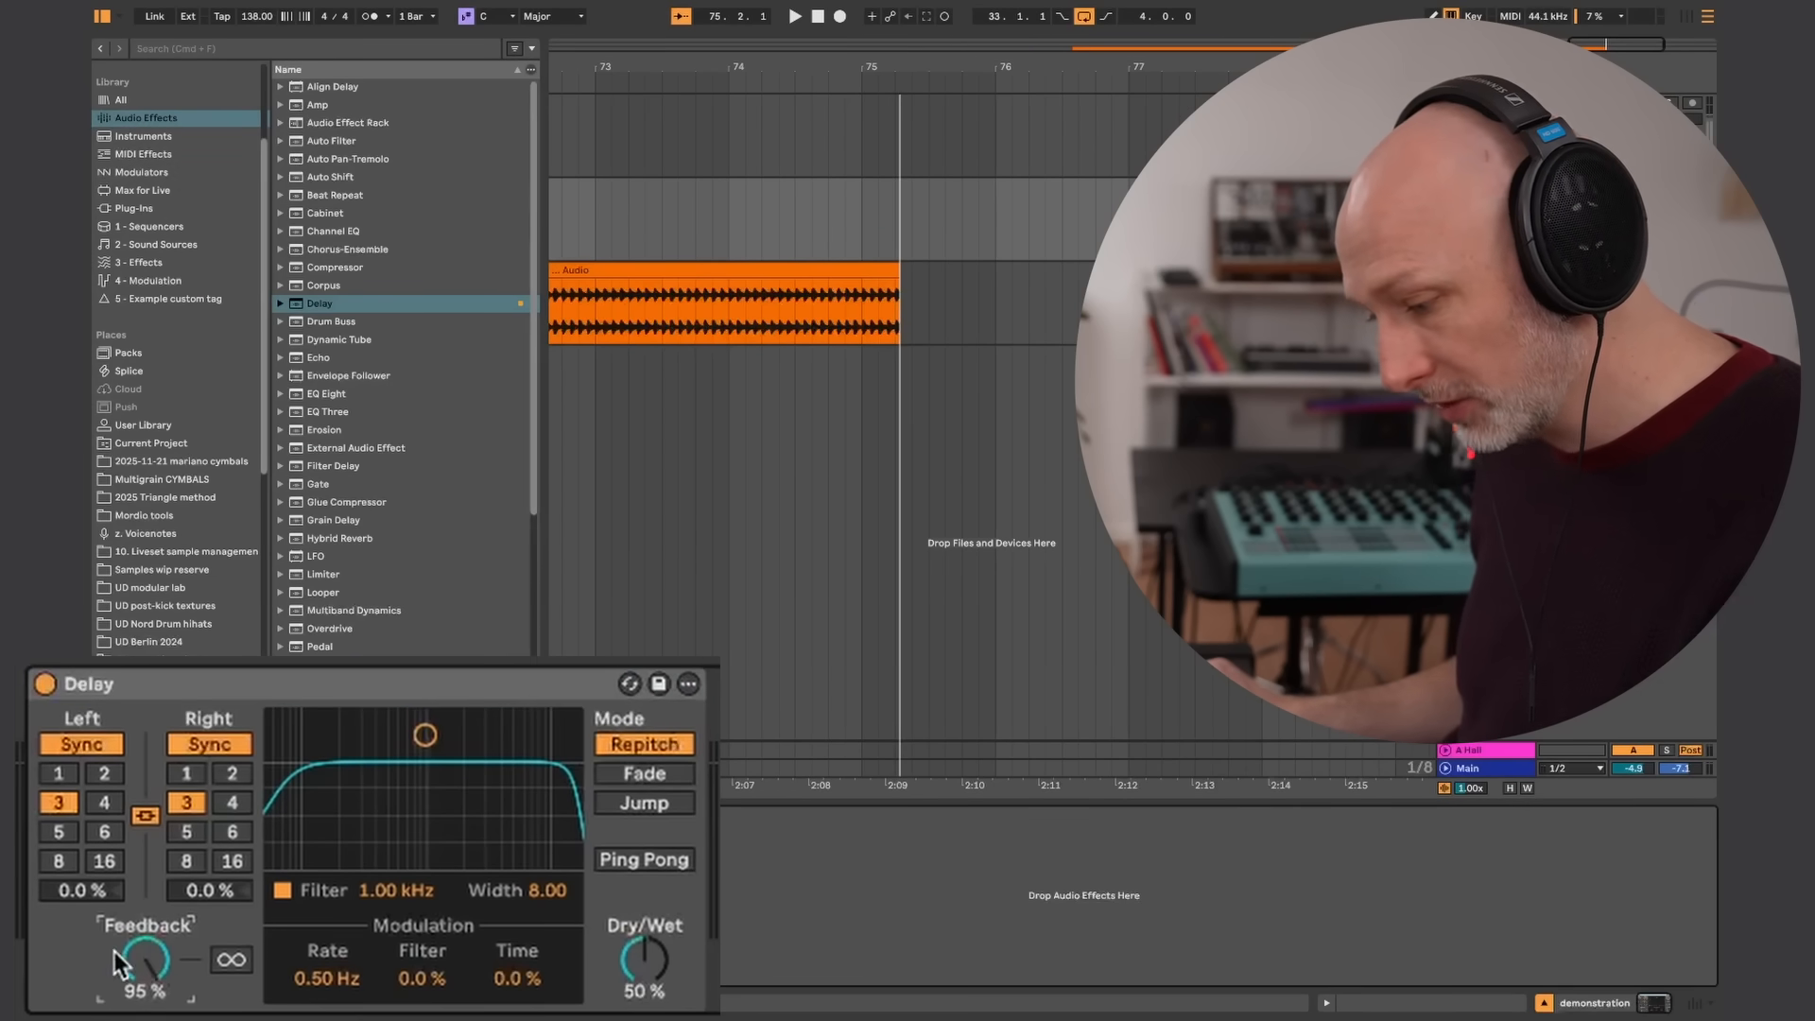
right_click(149, 964)
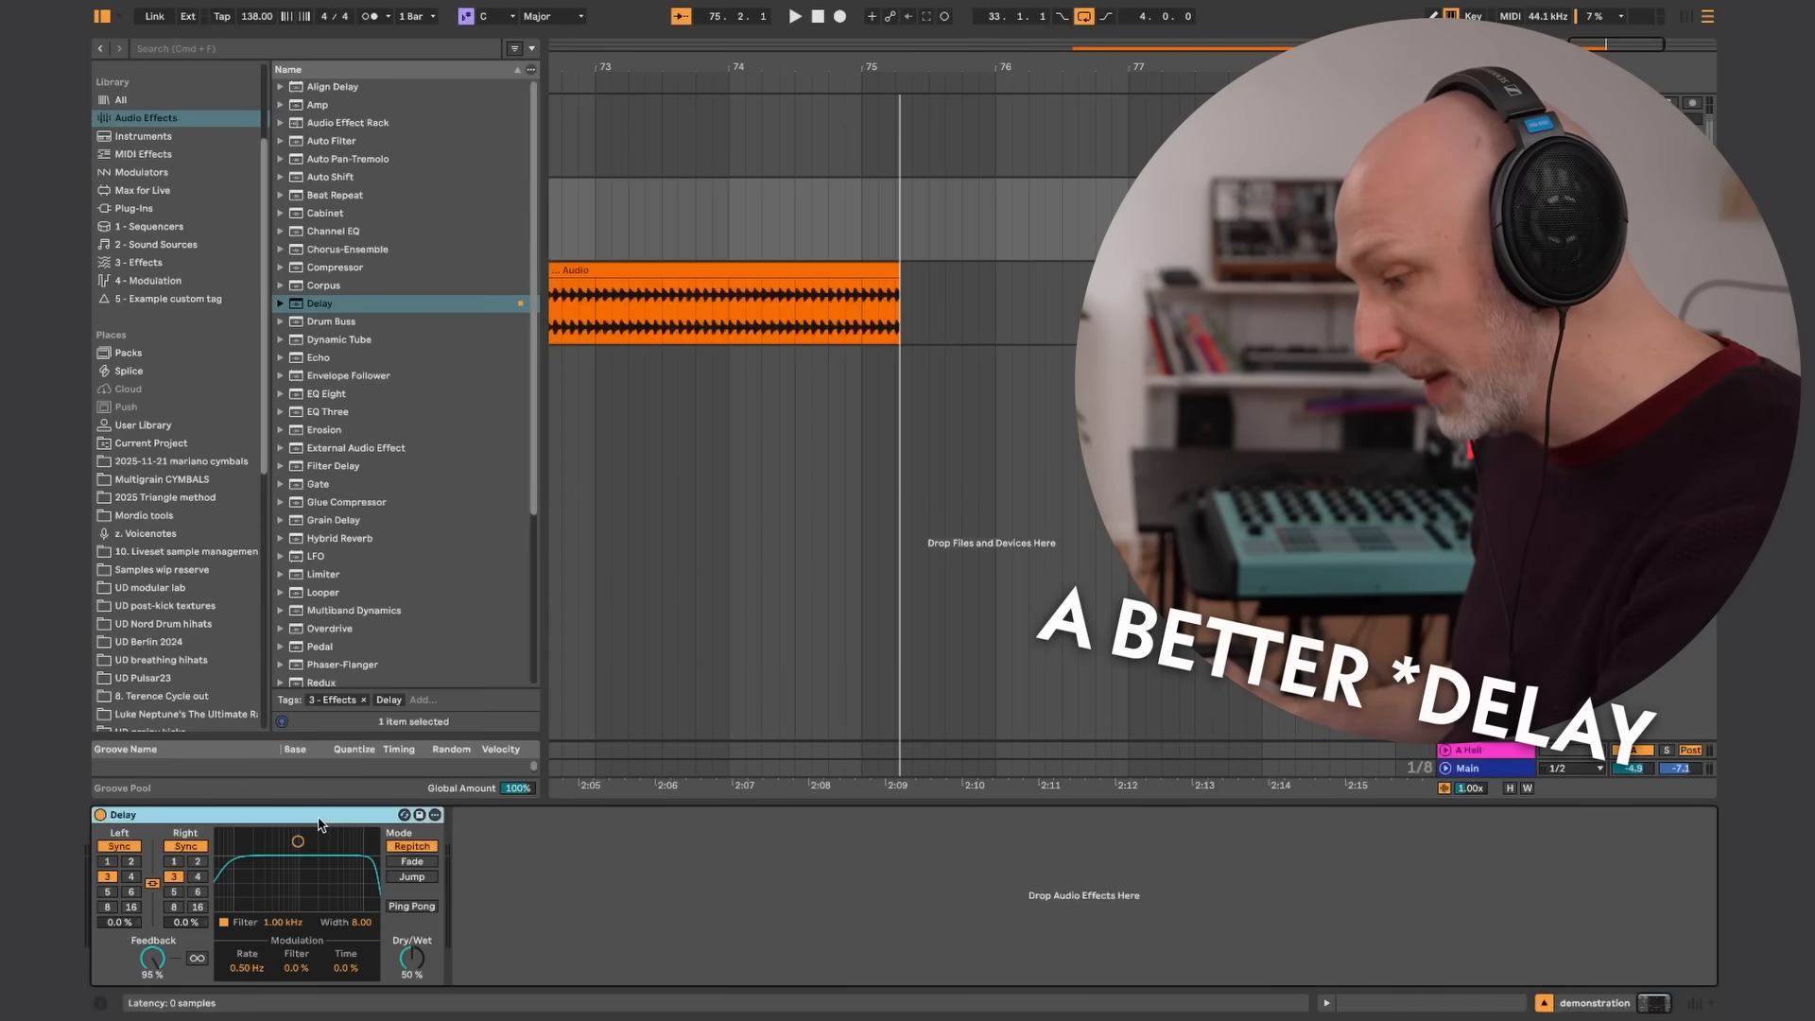
key("Delete")
left_click_drag(312, 364, 162, 836)
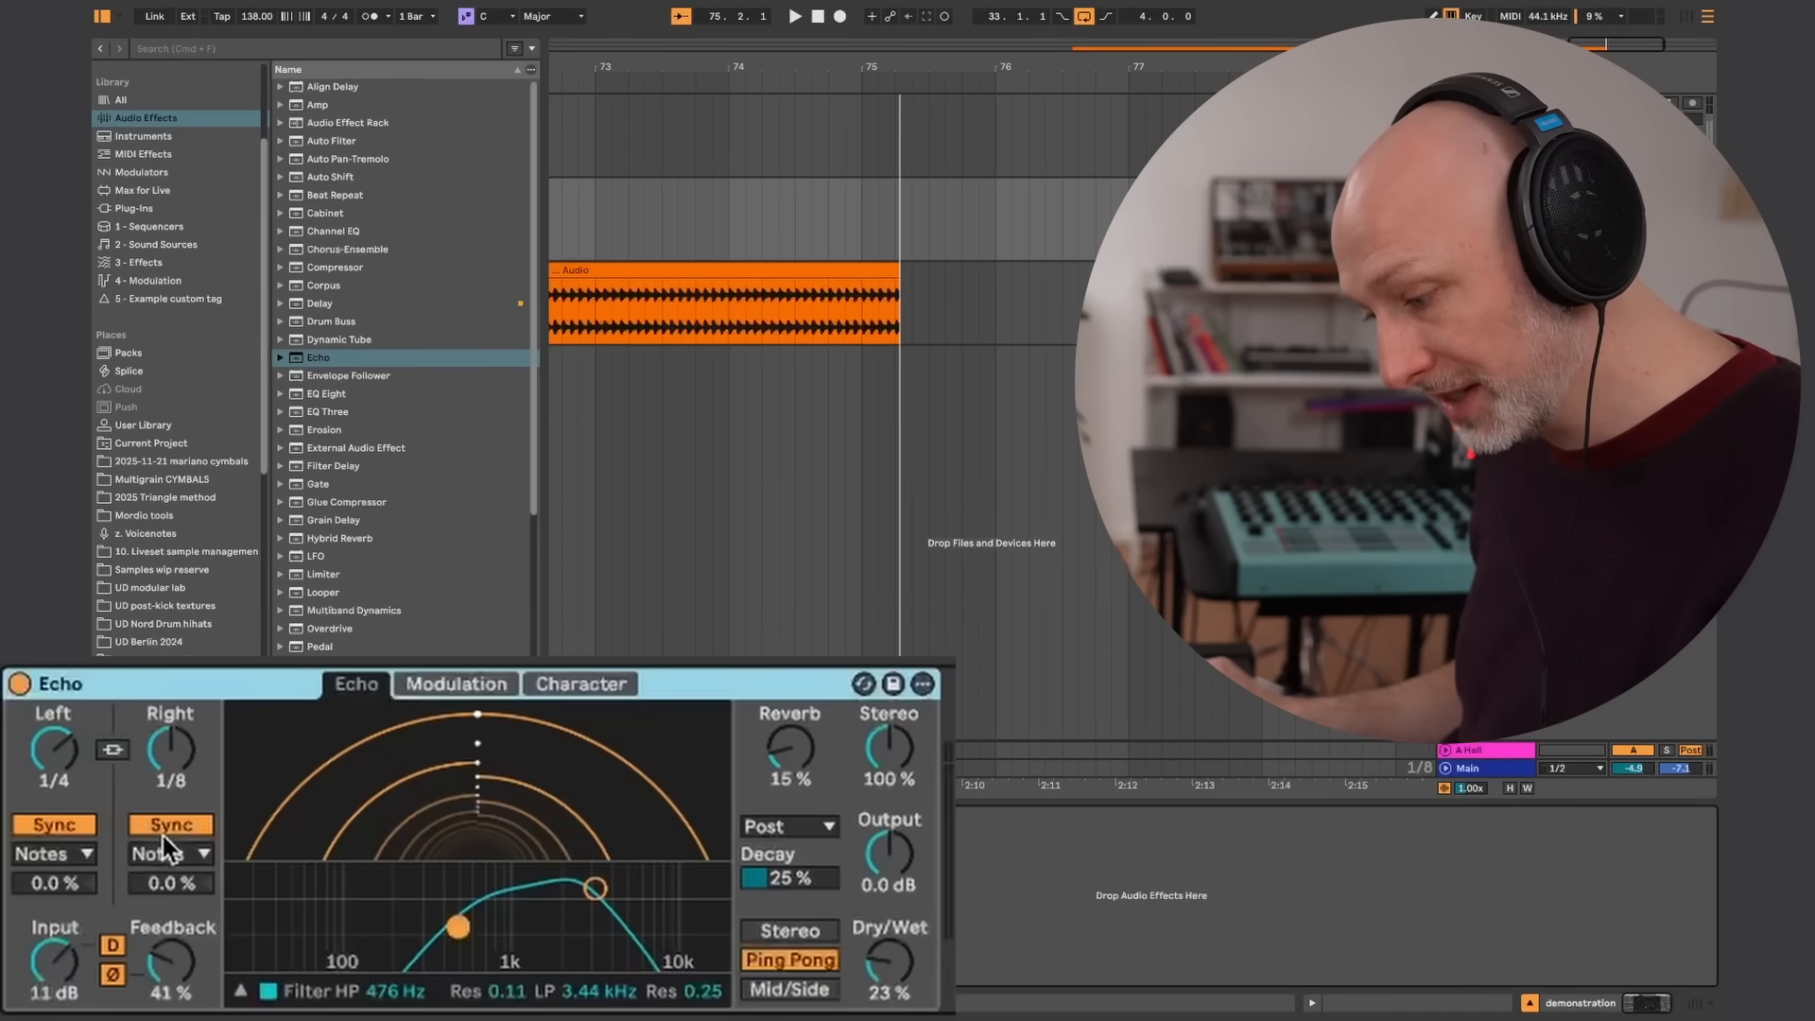
Set Echo's feedback to 150% and its linked left and right delays to 124 ms in Time mode
left_click_drag(180, 939, 199, 809)
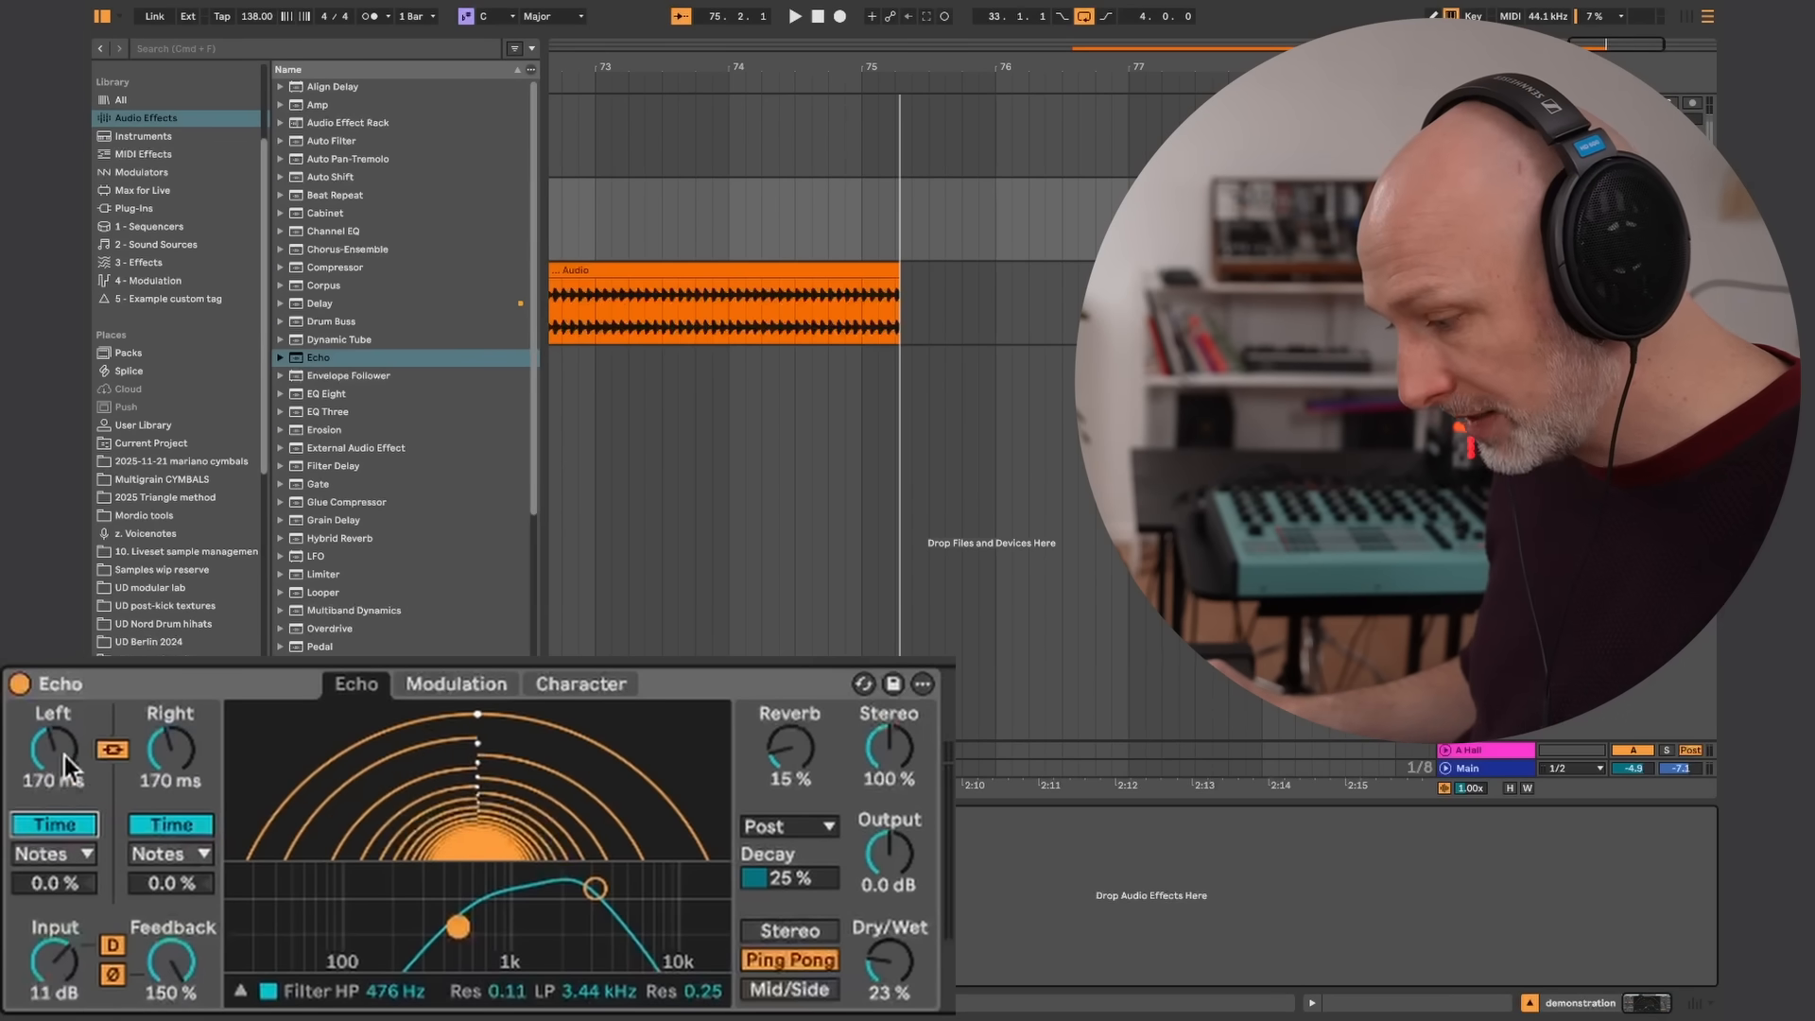
mouse_move(64, 756)
left_mouse_down()
mouse_move(53, 796)
mouse_move(72, 739)
mouse_move(64, 809)
mouse_move(66, 753)
left_mouse_up()
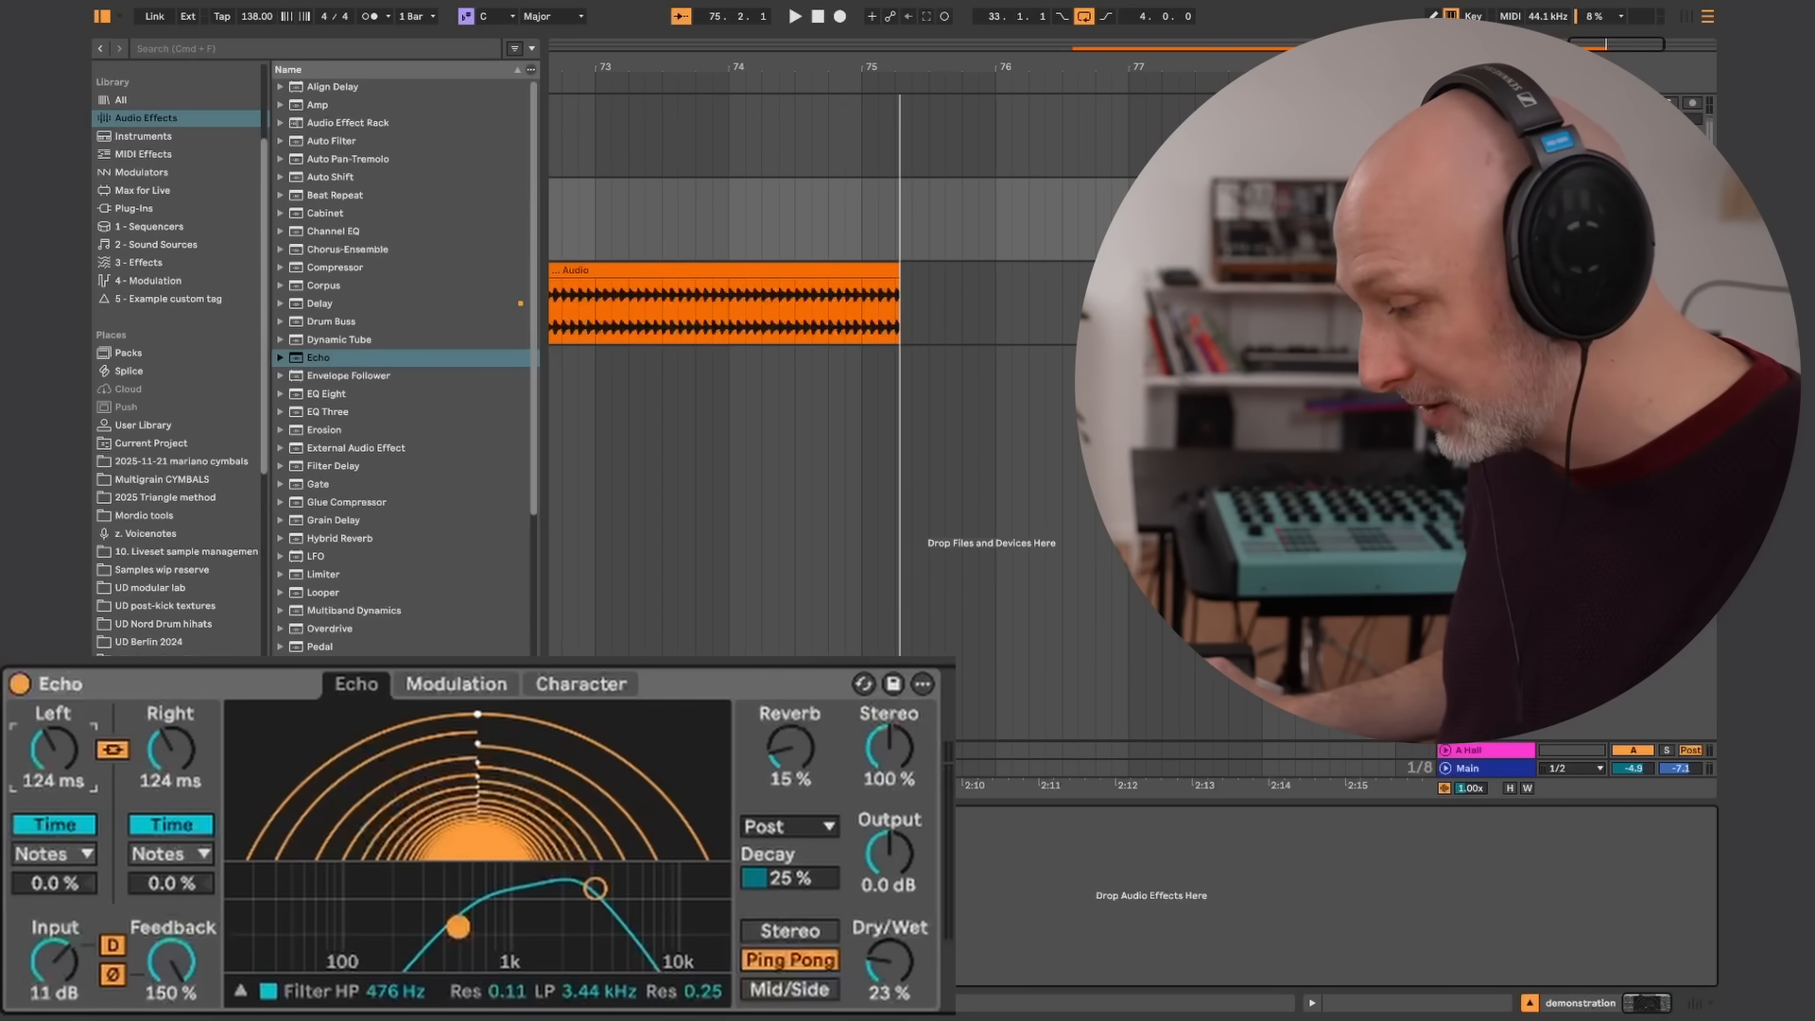
Insert Vinyl Distortion before Echo as the noise source of the device chain
scroll(340, 631, "down", 5)
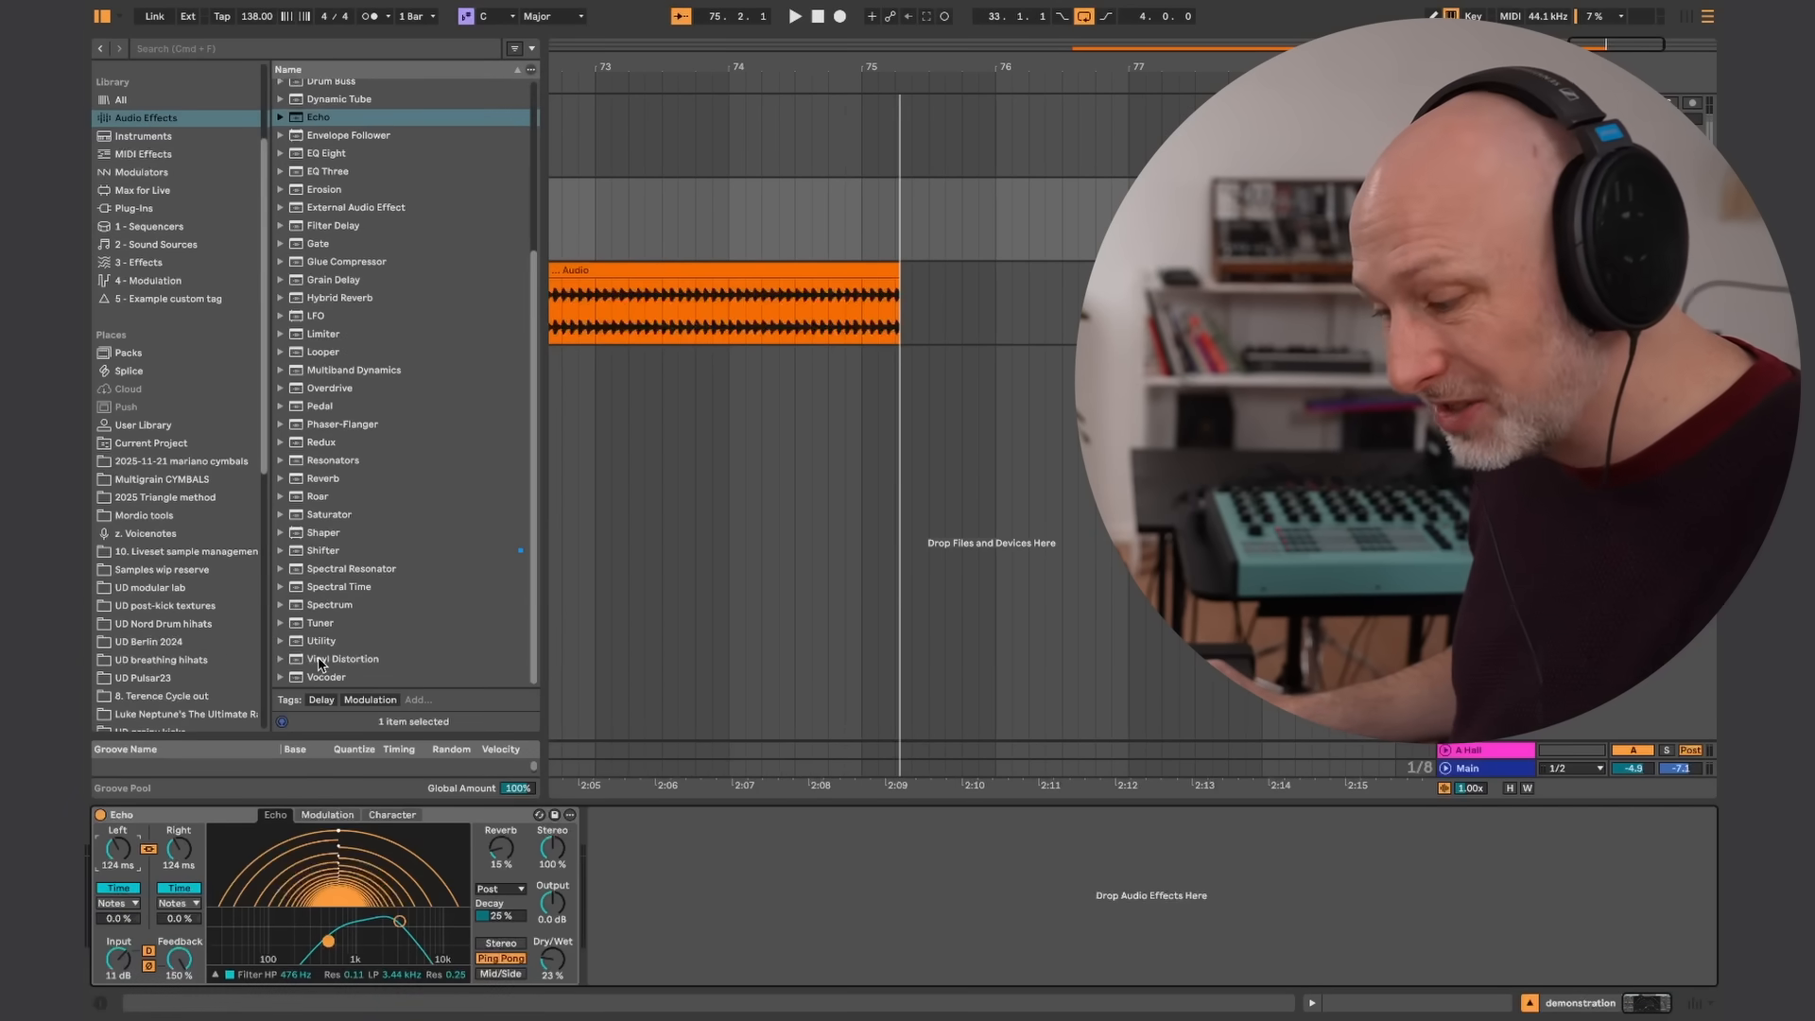
left_click(333, 658)
left_click_drag(260, 723, 152, 855)
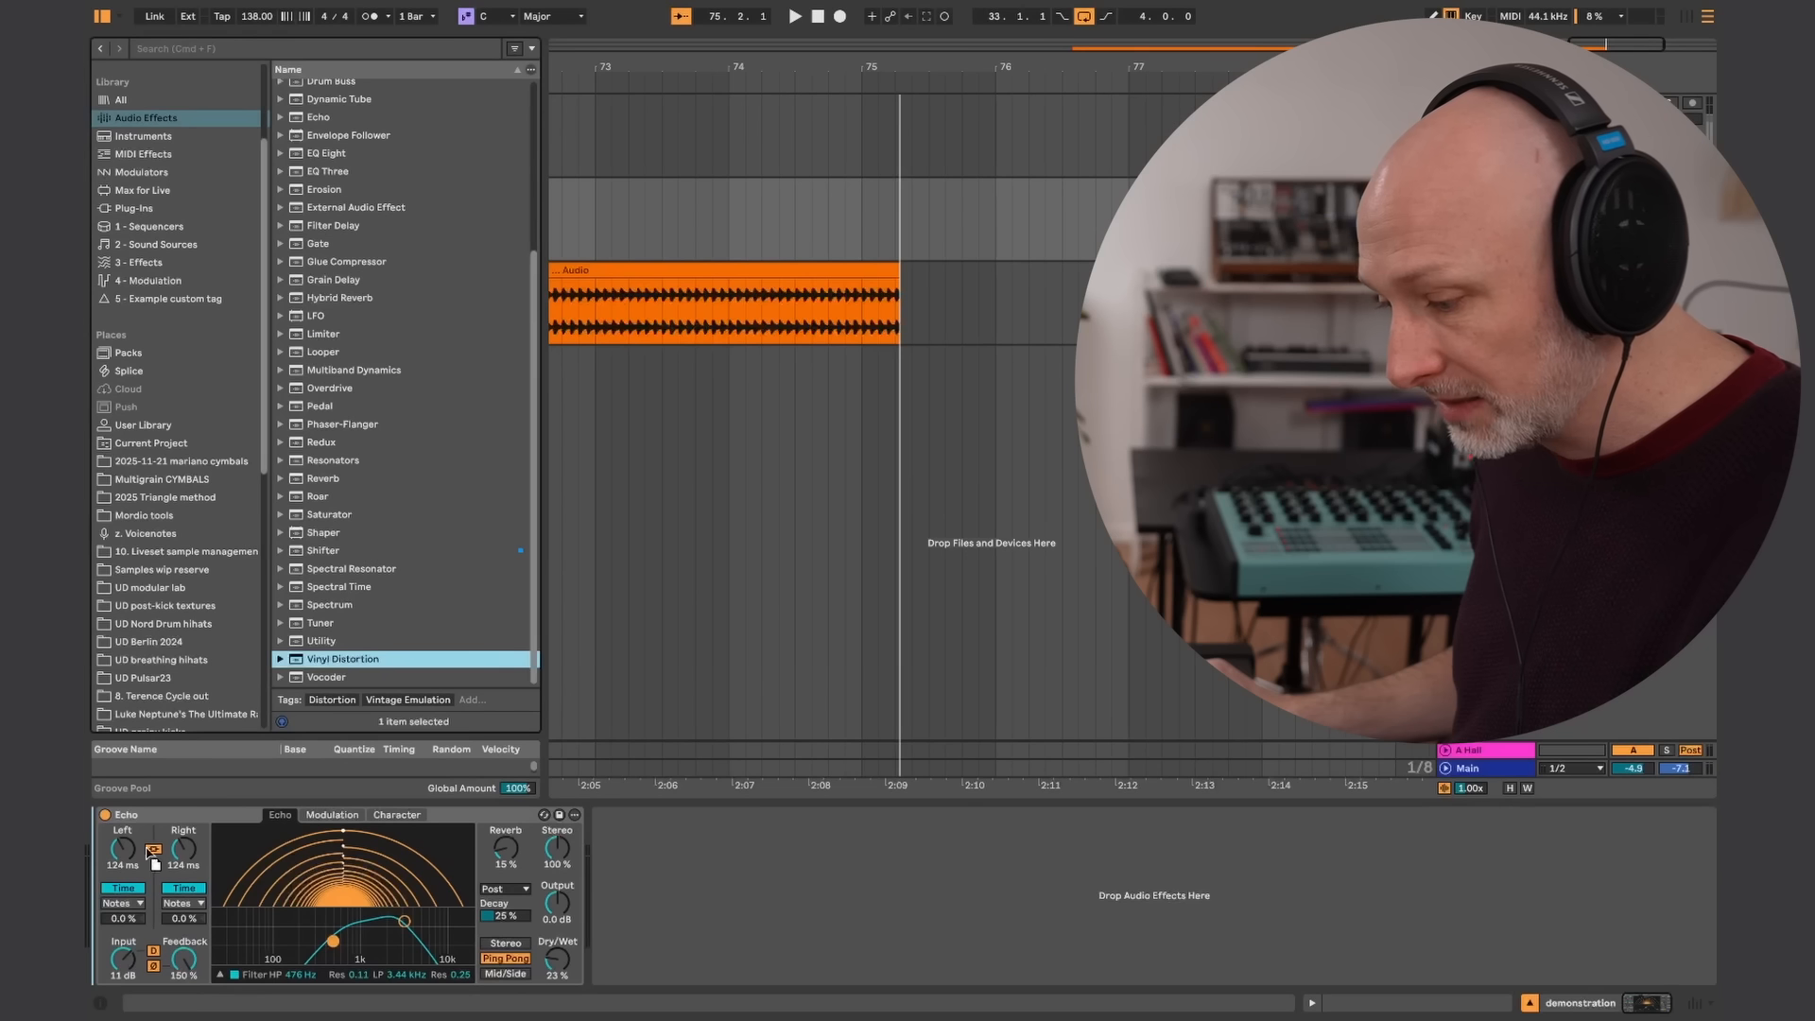
Set Echo's output to -10 dB and dry/wet to 100% in Stereo mode, and widen its filter to 21.6 Hz–4.89 kHz
left_click_drag(297, 854, 300, 838)
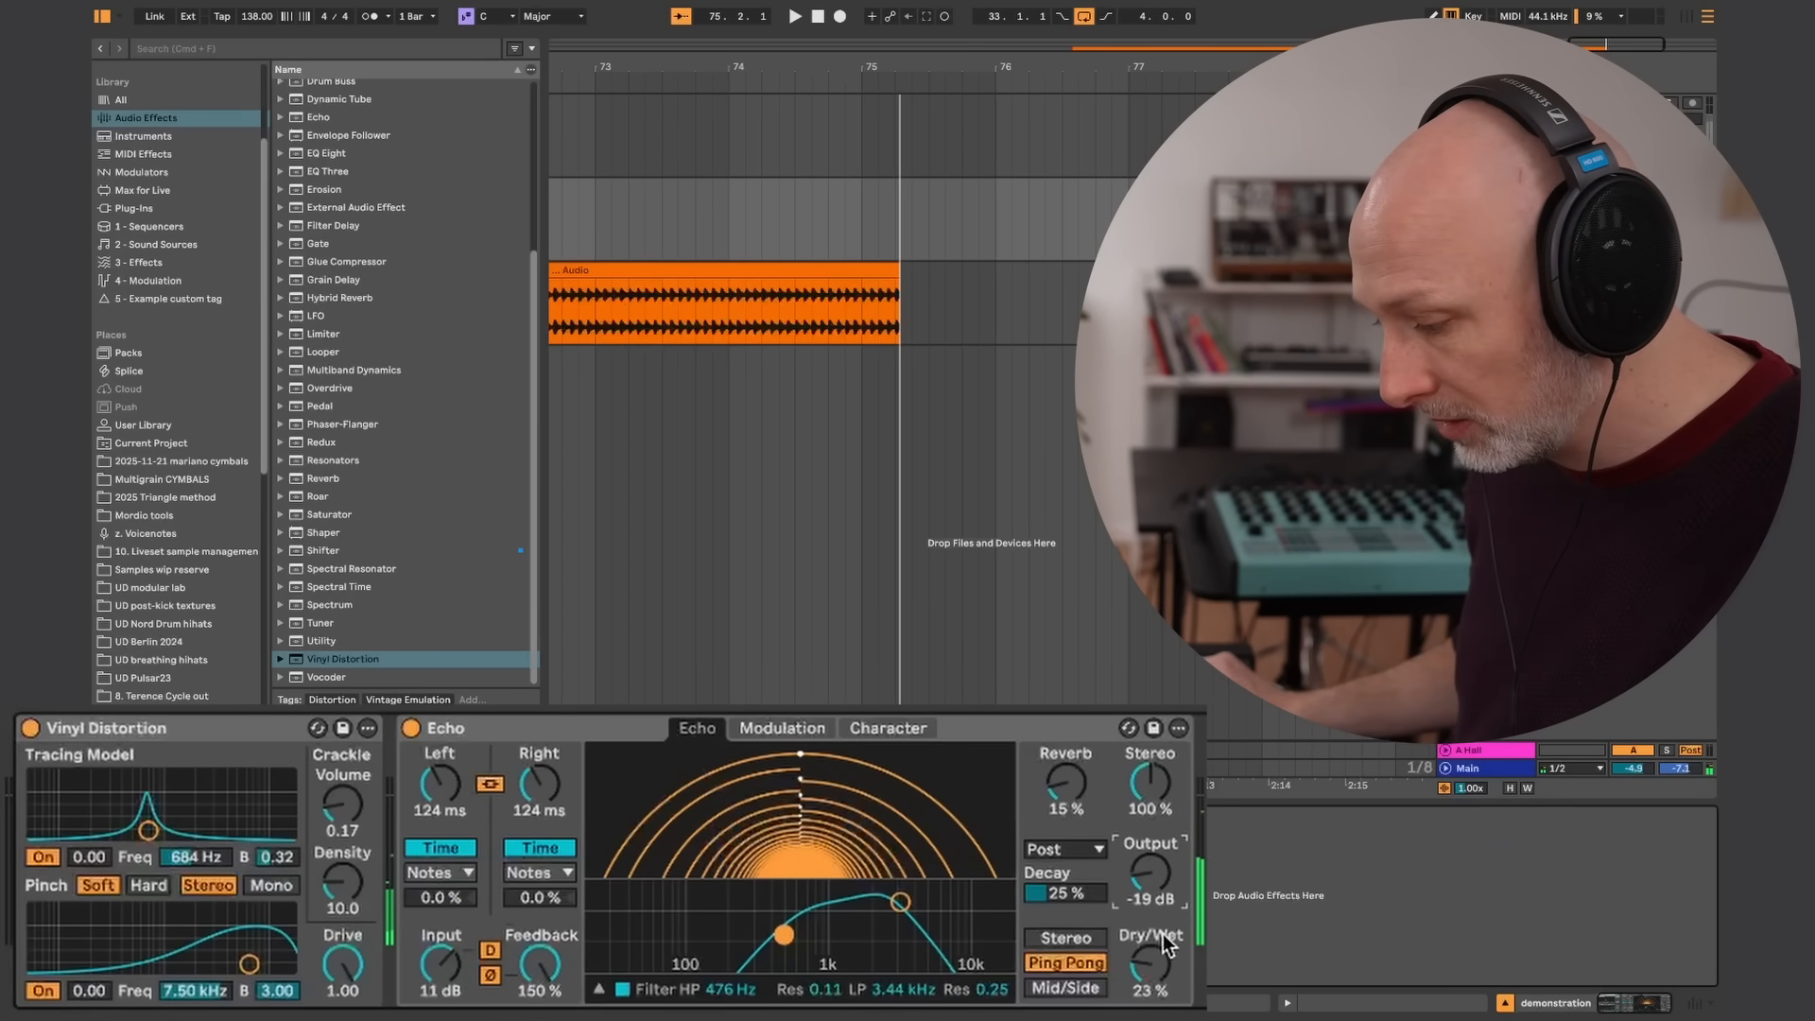
left_click_drag(1163, 881, 1163, 855)
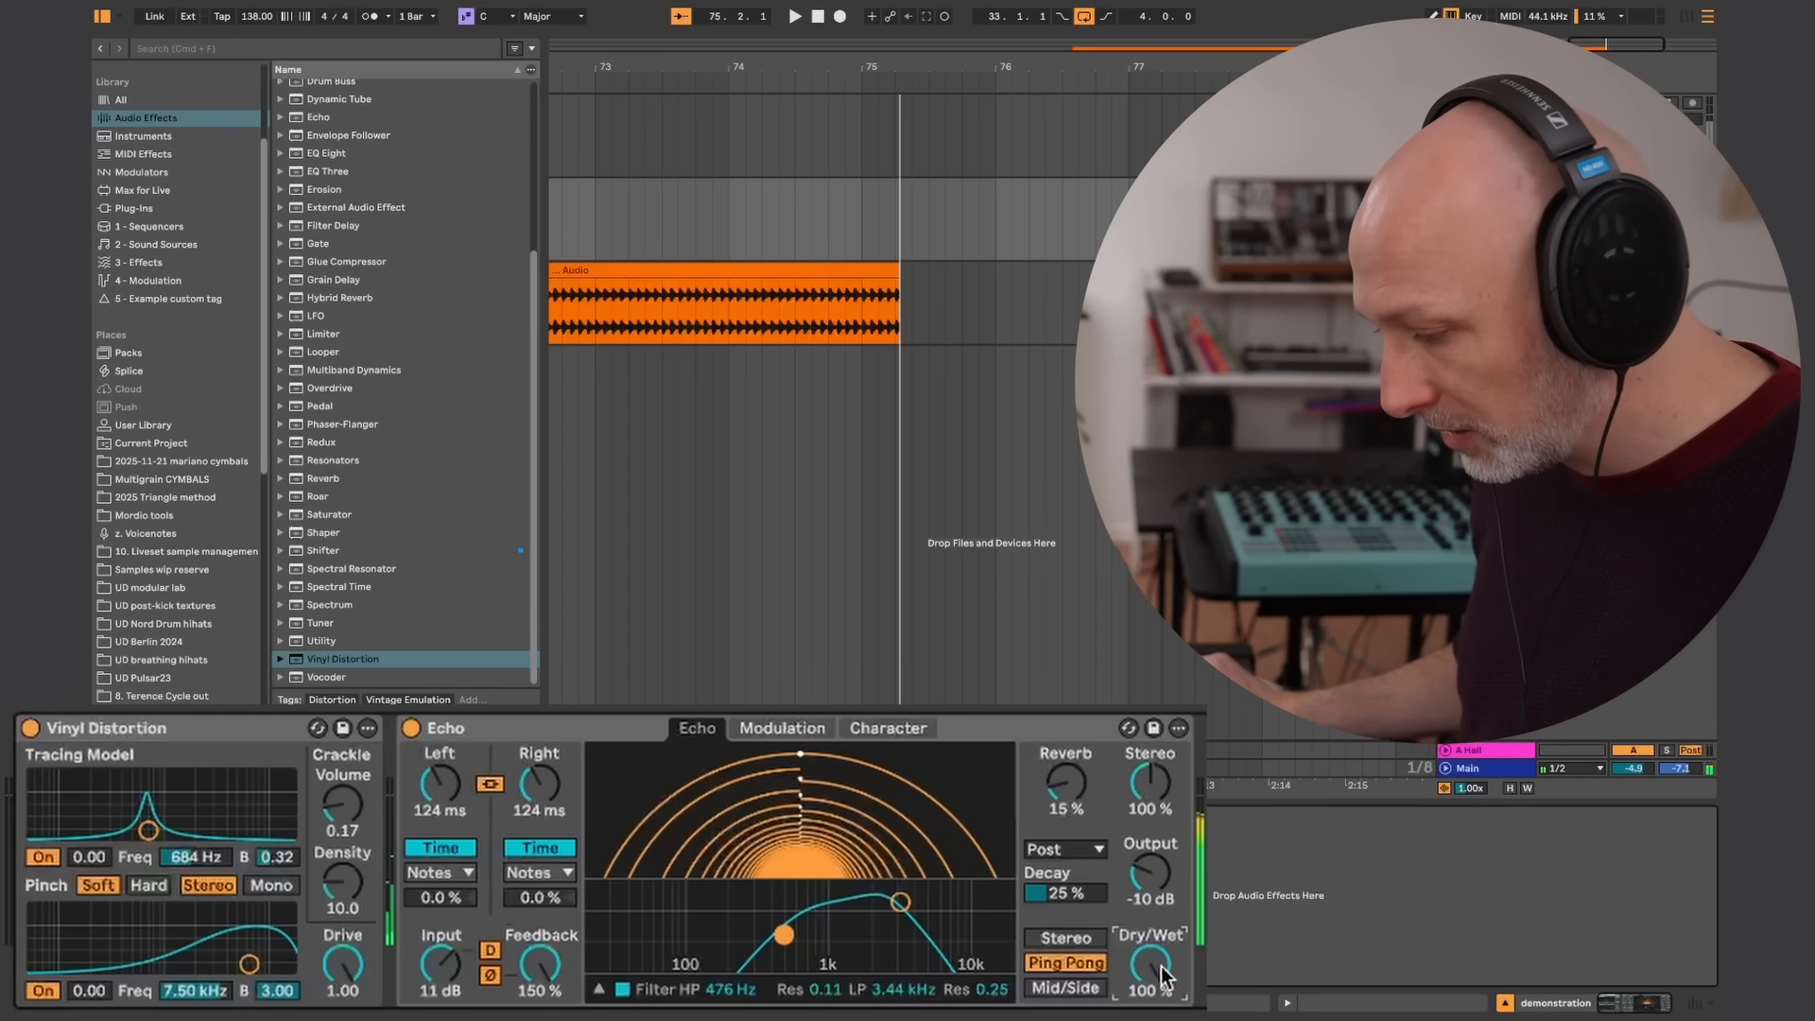
left_click(1066, 939)
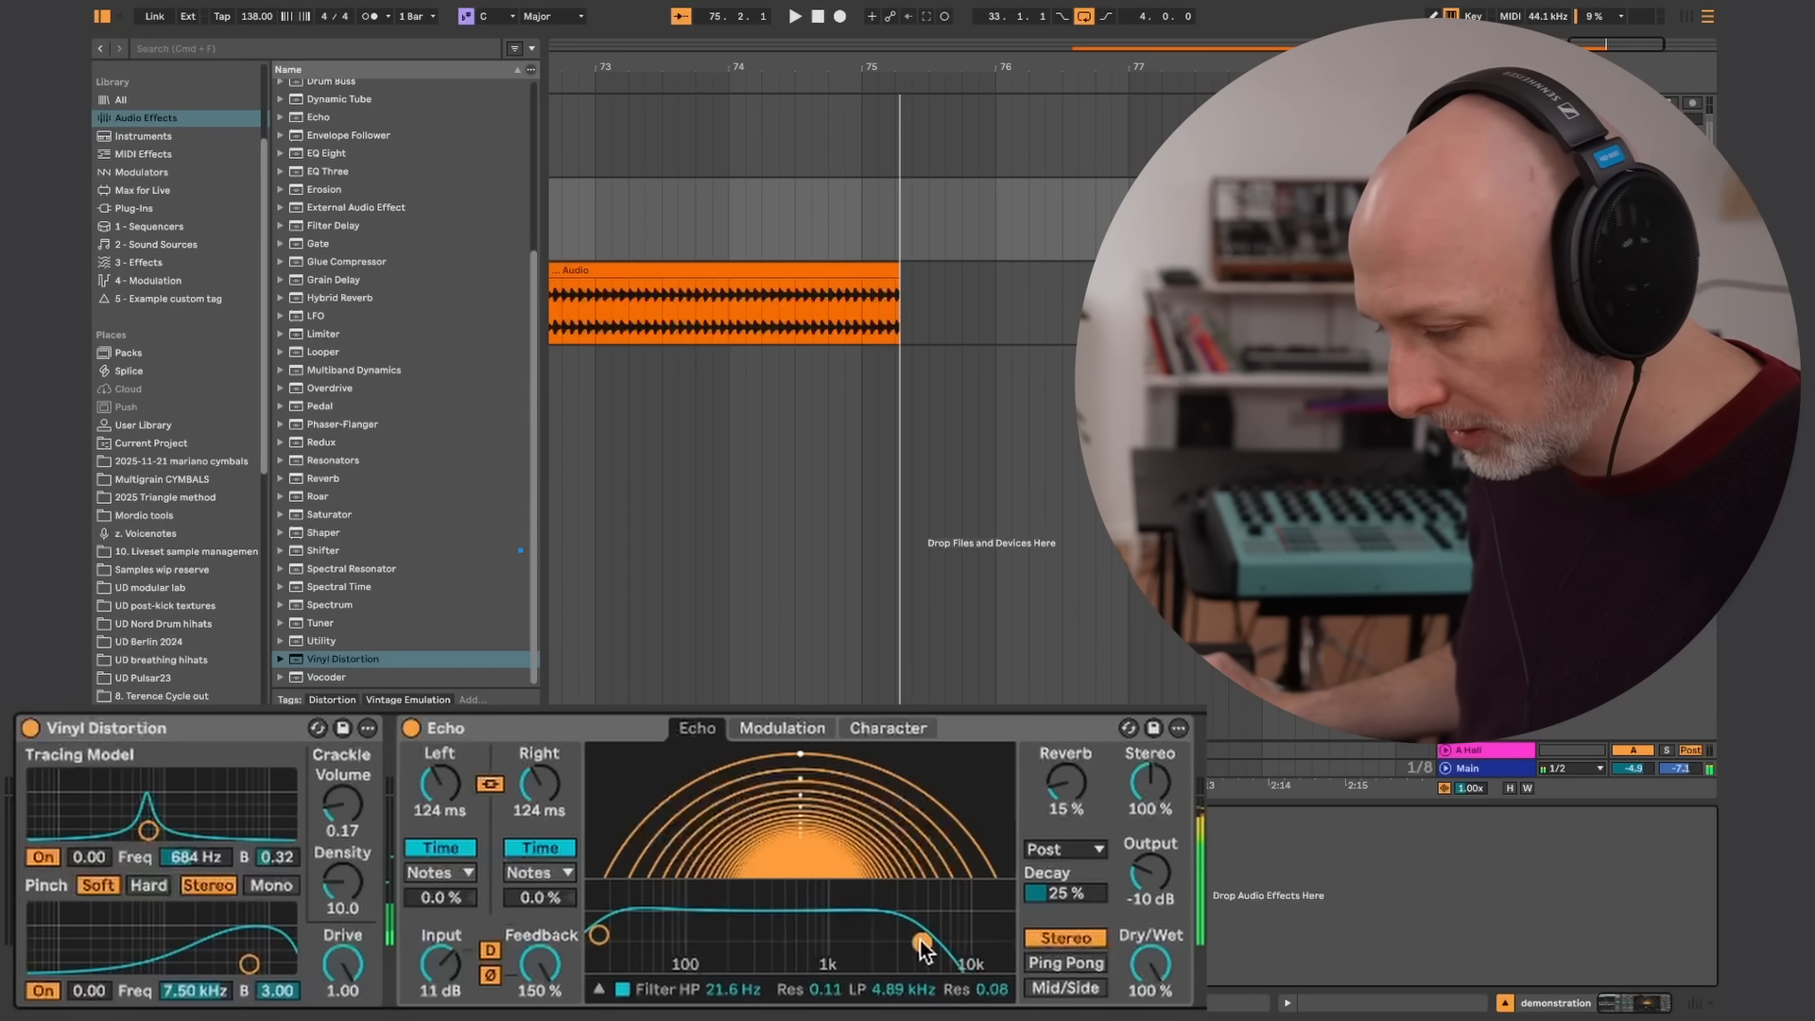
Set Echo's linked delay time to 486 ms and its wobble to 19% amount with 35% morph
left_click_drag(527, 822, 573, 756)
left_click(803, 732)
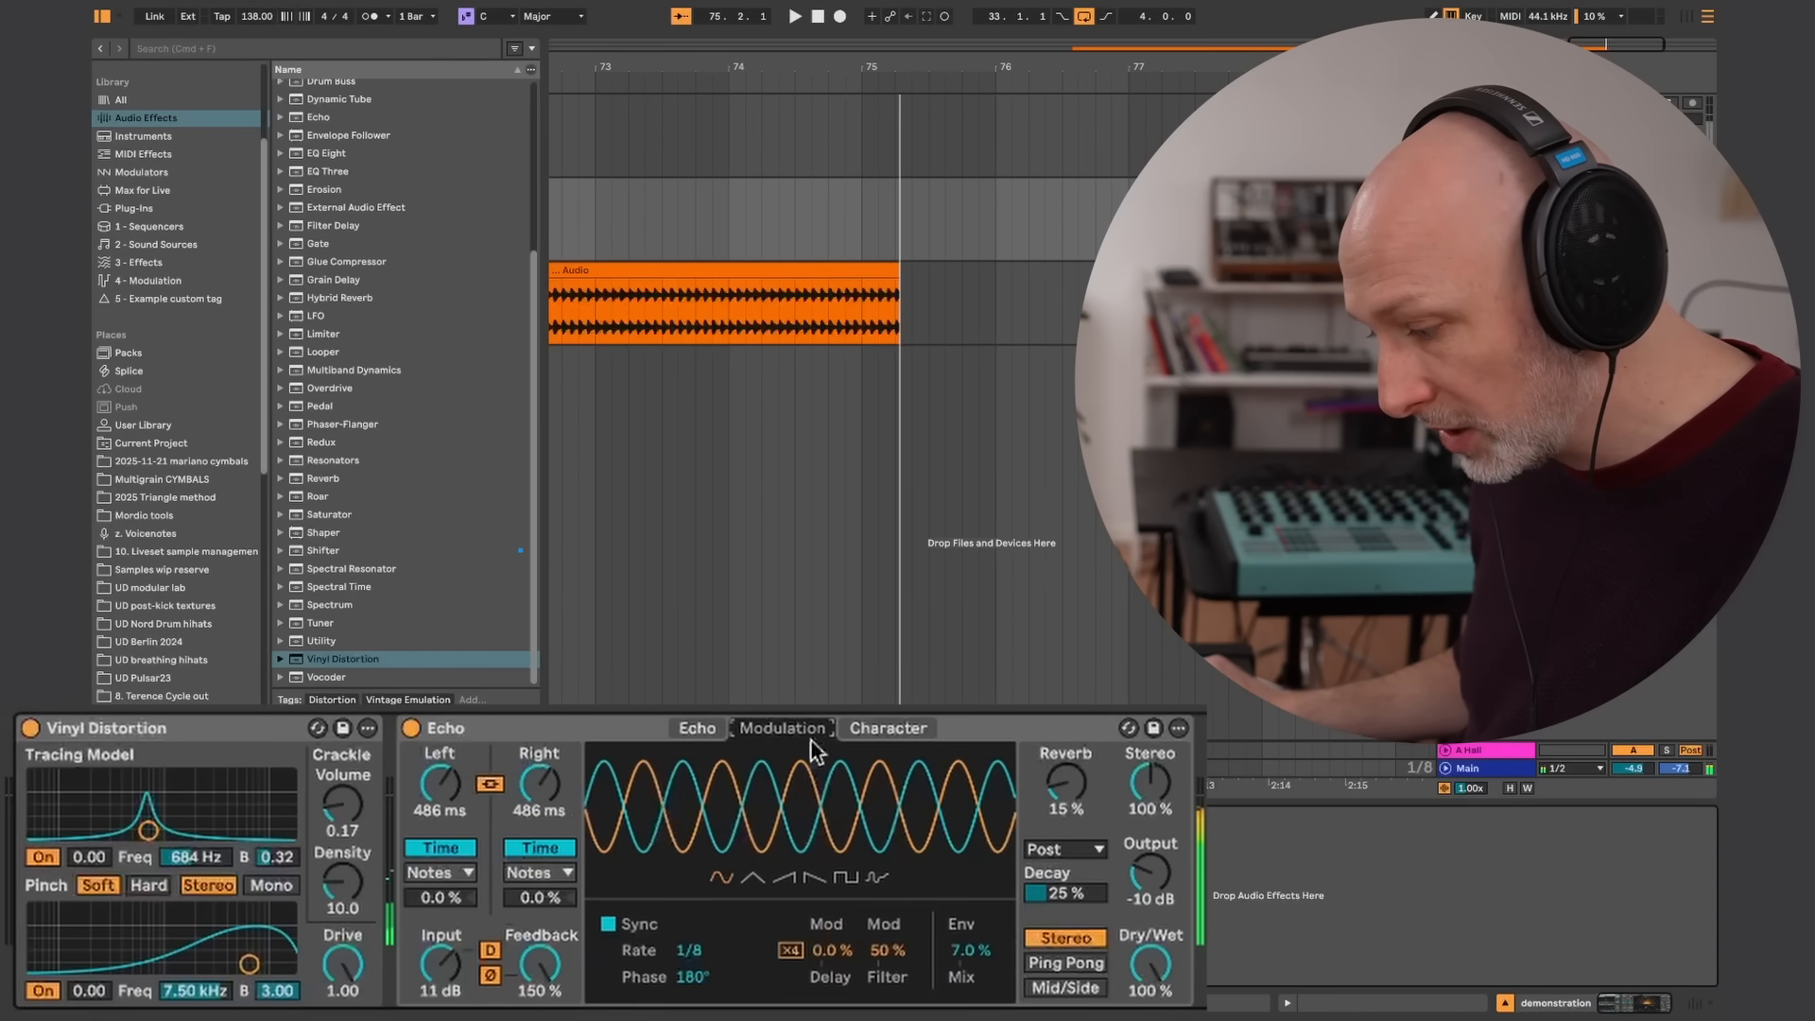
left_click(889, 730)
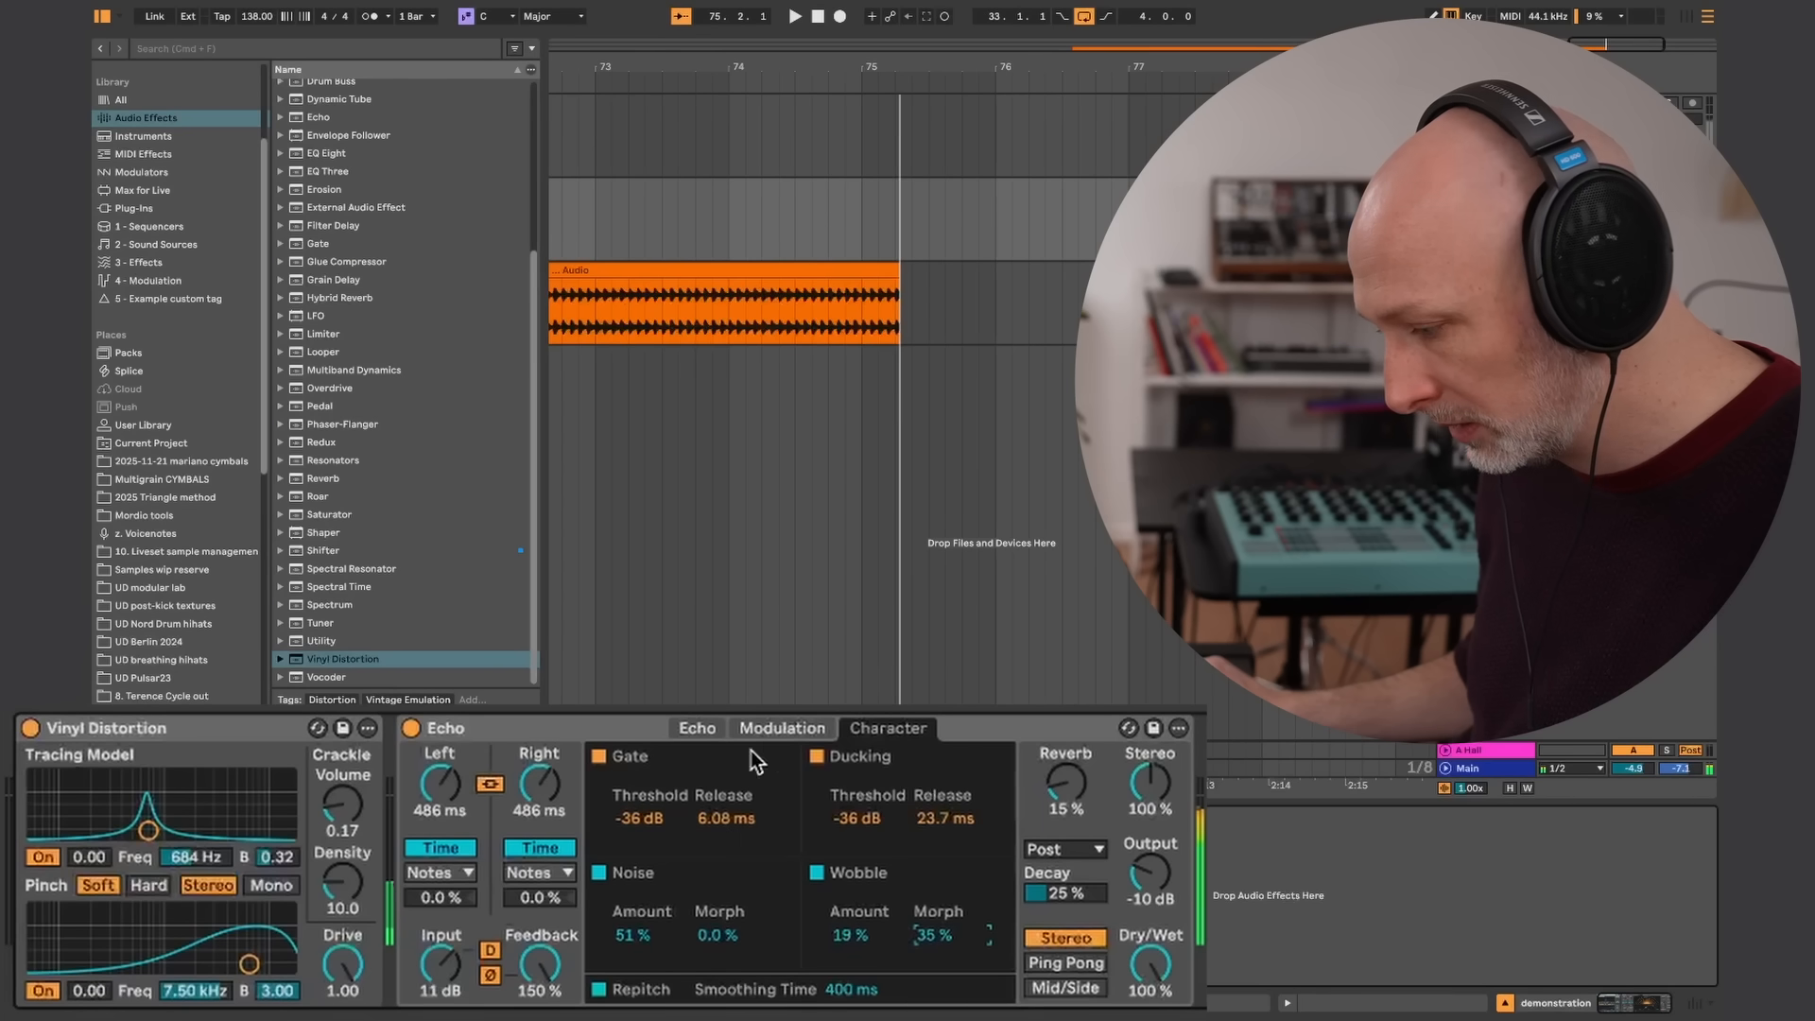
Shorten Echo's linked delay time to 65.4 ms and set its low-pass filter to 5.16 kHz
left_click(697, 727)
left_click_drag(553, 794, 581, 830)
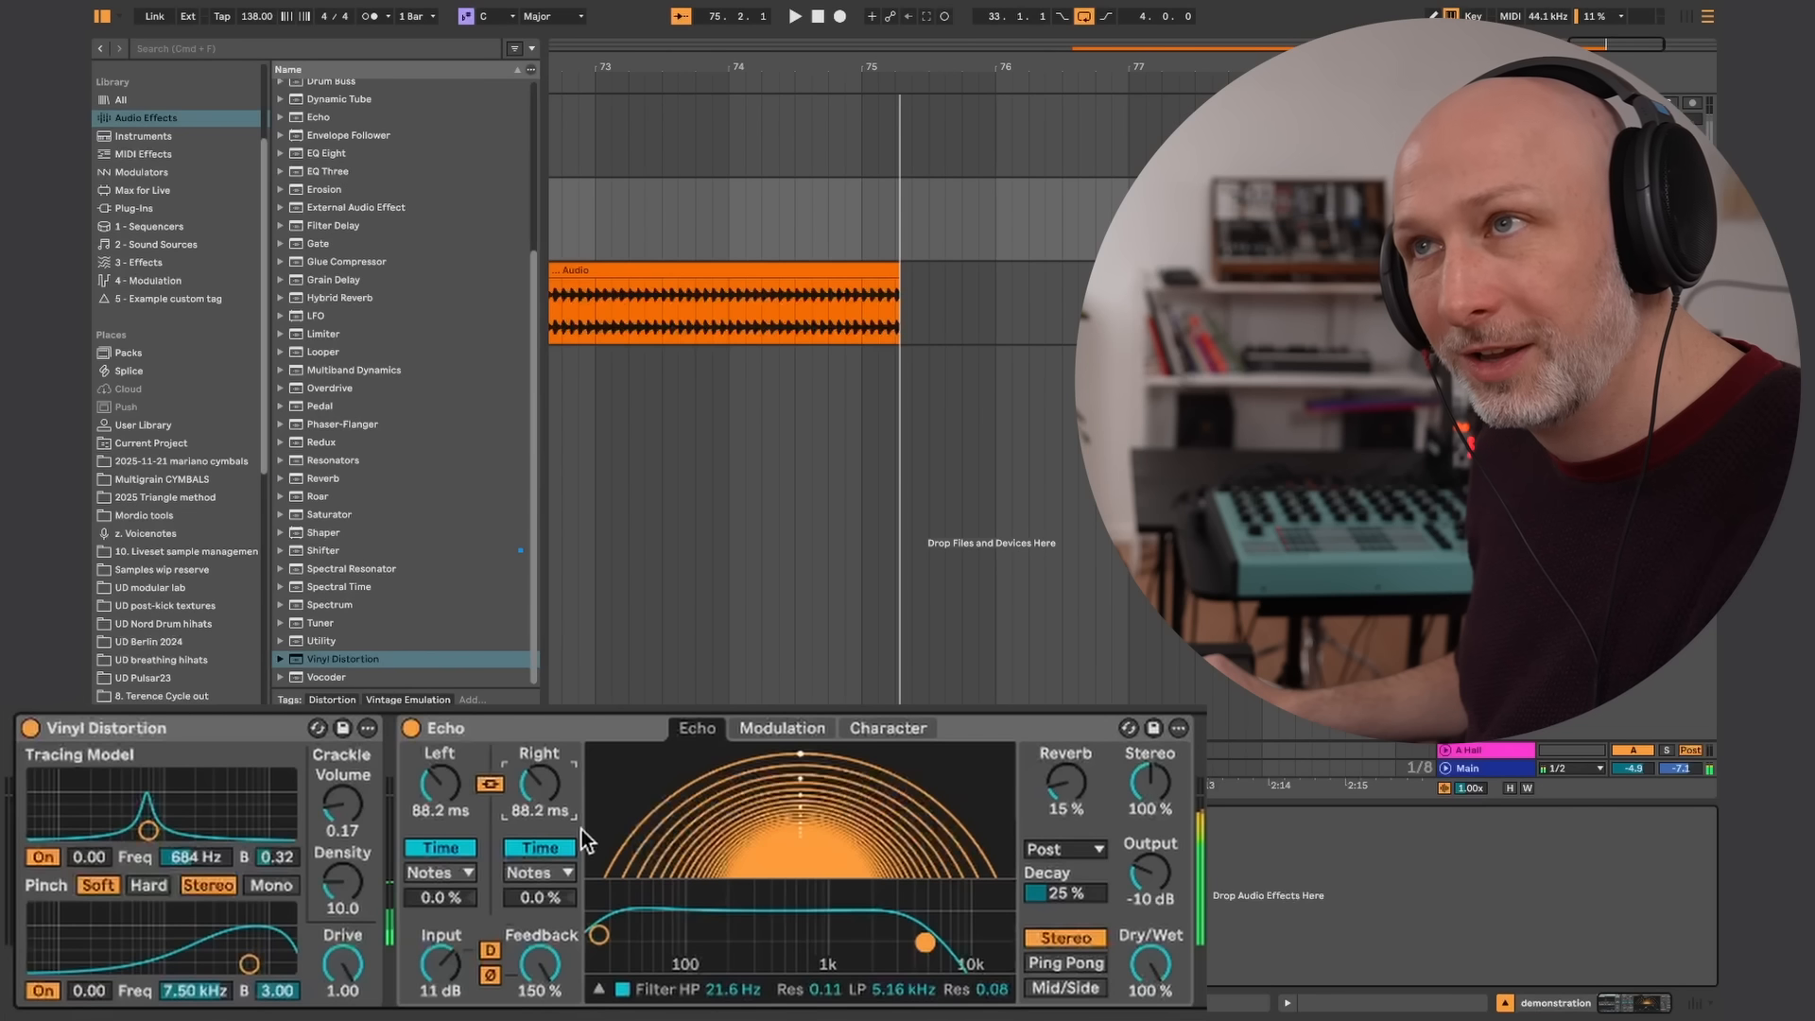
mouse_move(581, 830)
left_mouse_down()
mouse_move(569, 854)
mouse_move(580, 842)
left_mouse_up()
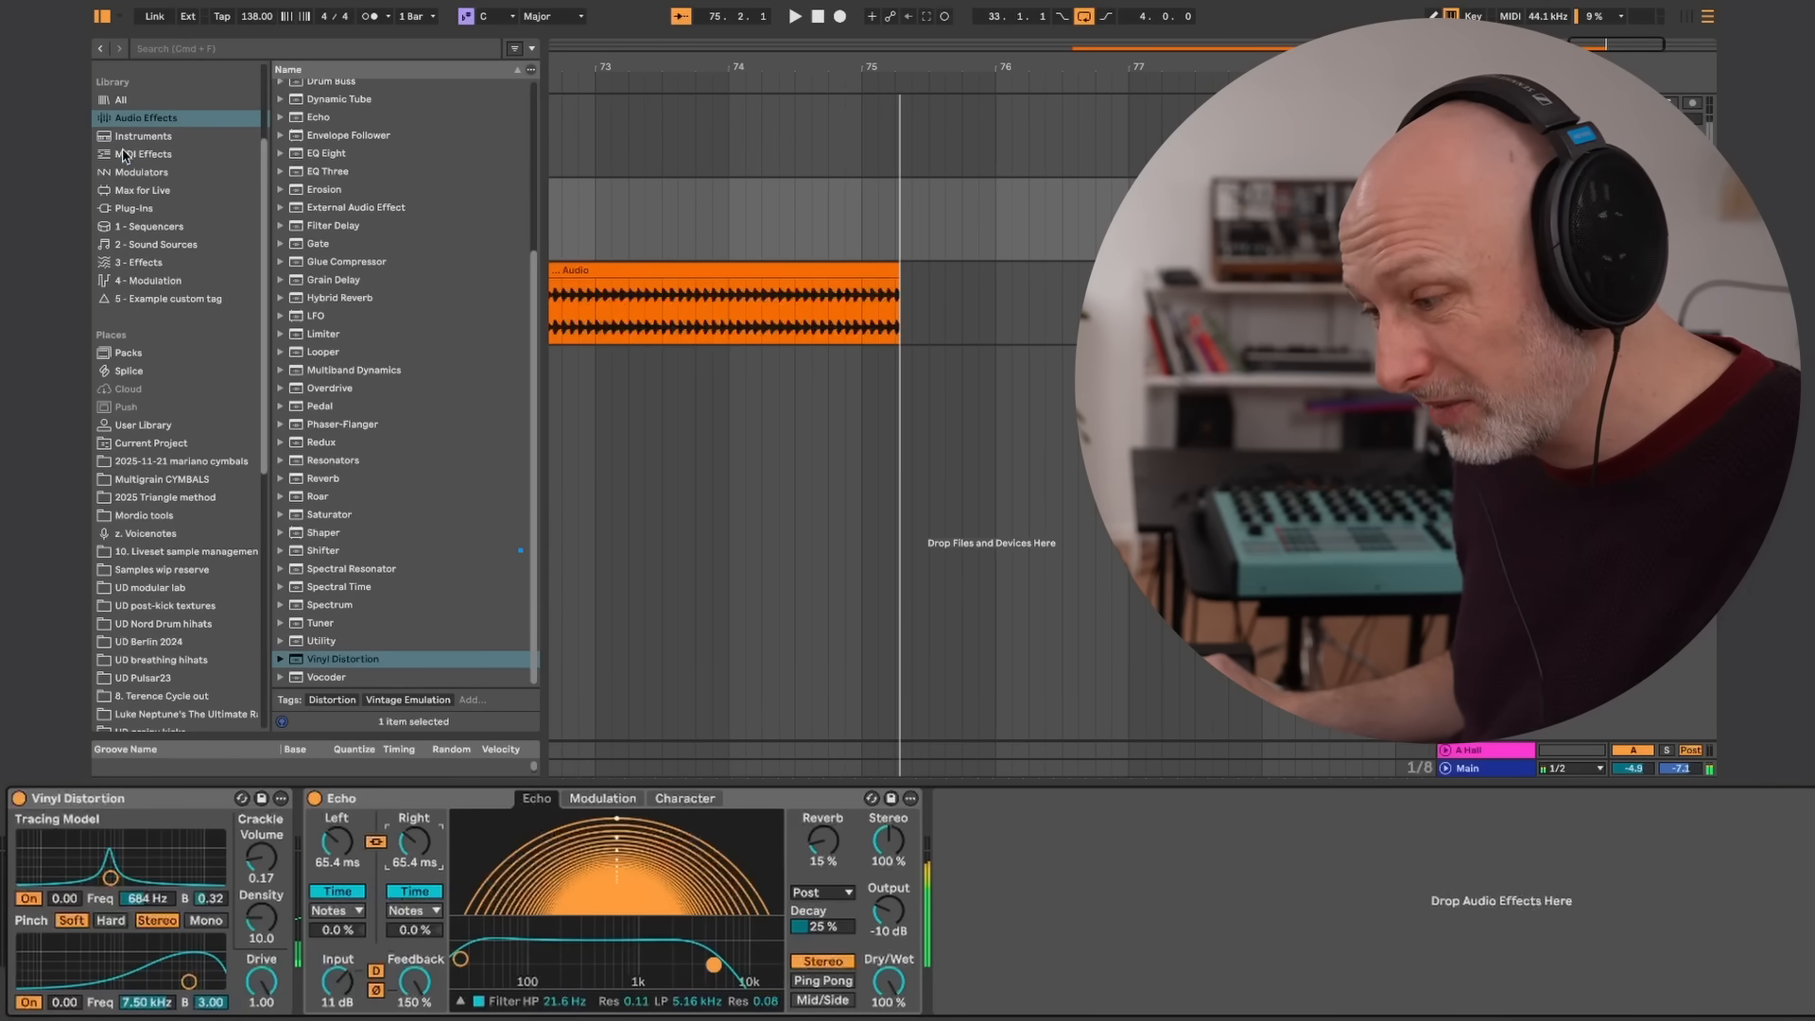
Add a Shaper modulator after Echo and set its rate to 1/16
left_click(151, 171)
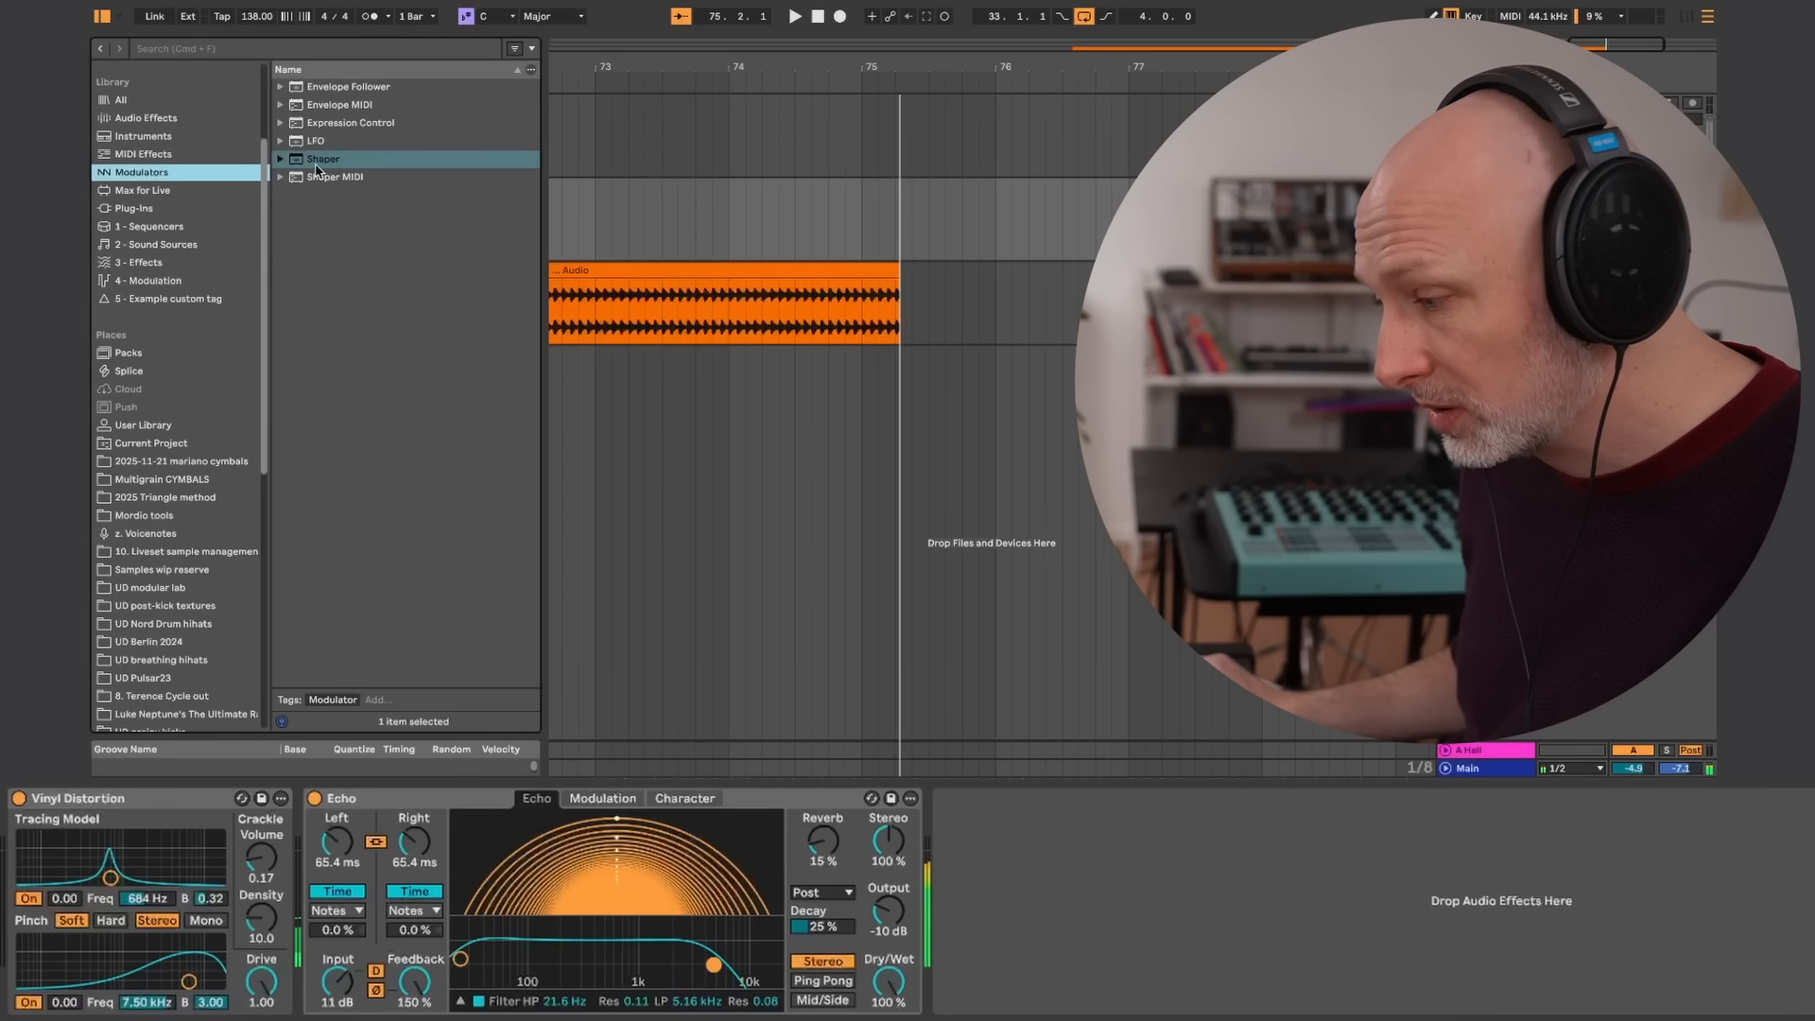
left_click_drag(317, 168, 1013, 819)
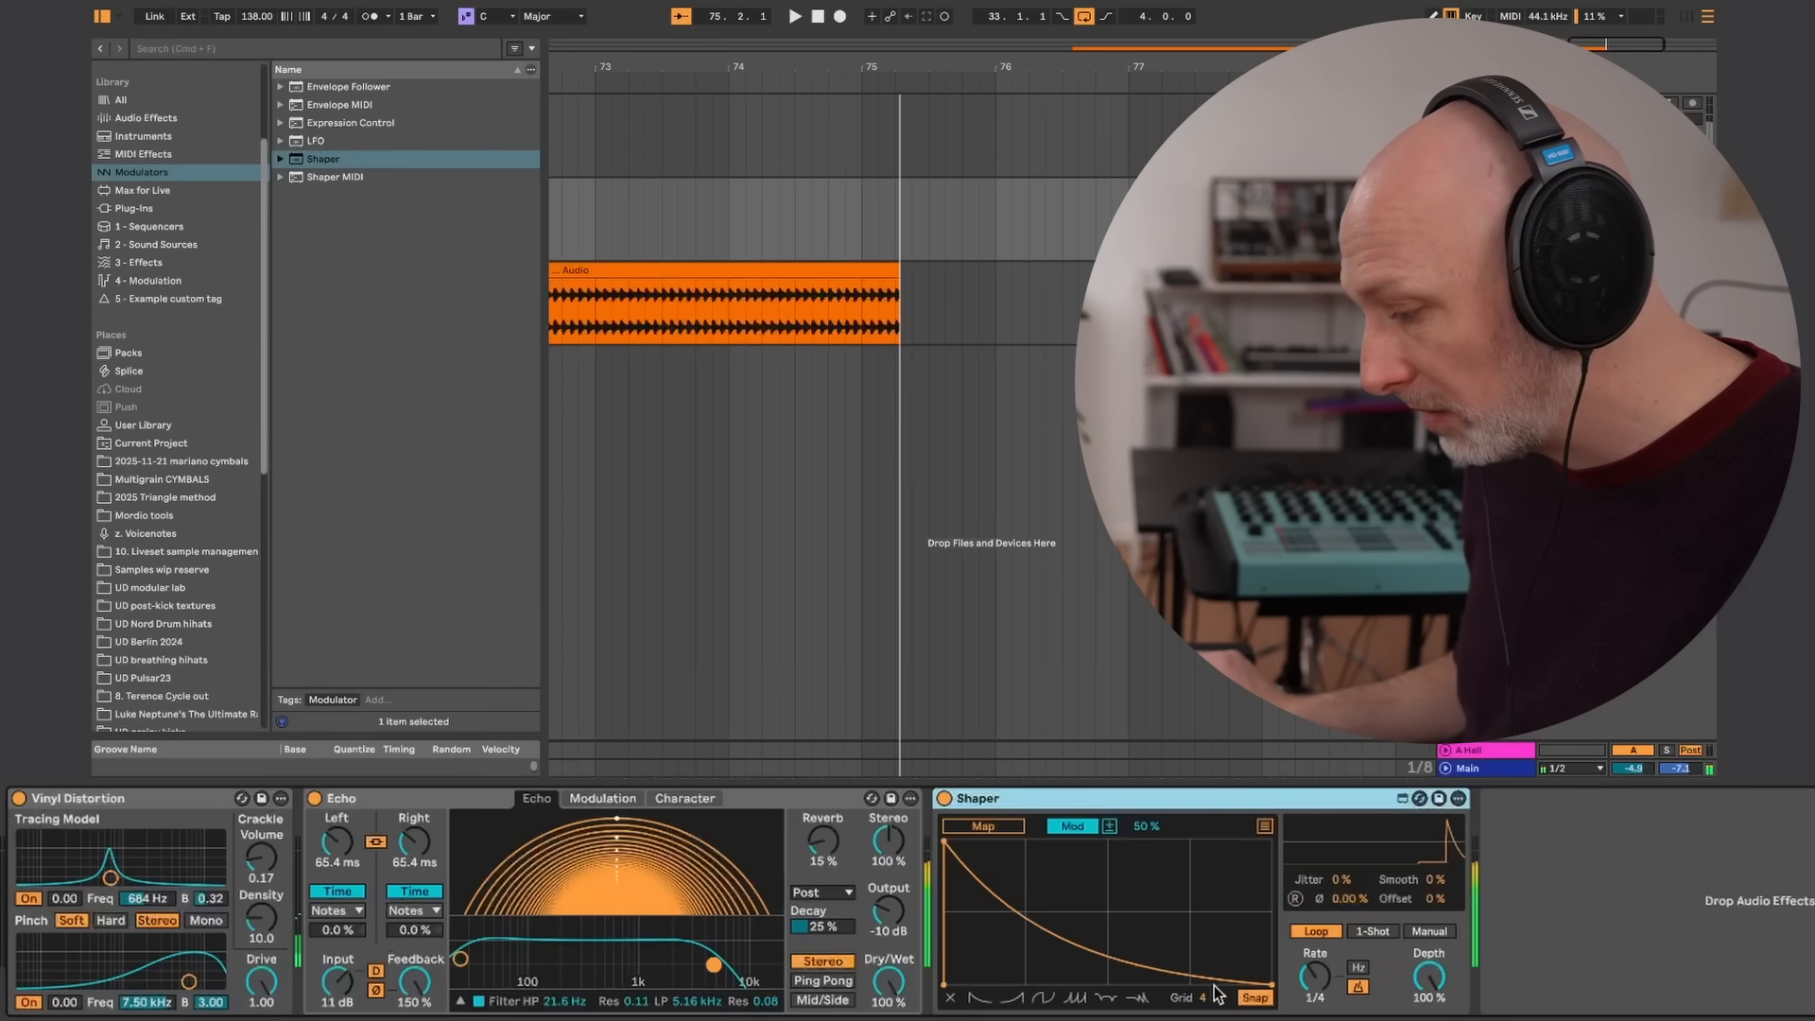
left_click_drag(1313, 976, 1313, 942)
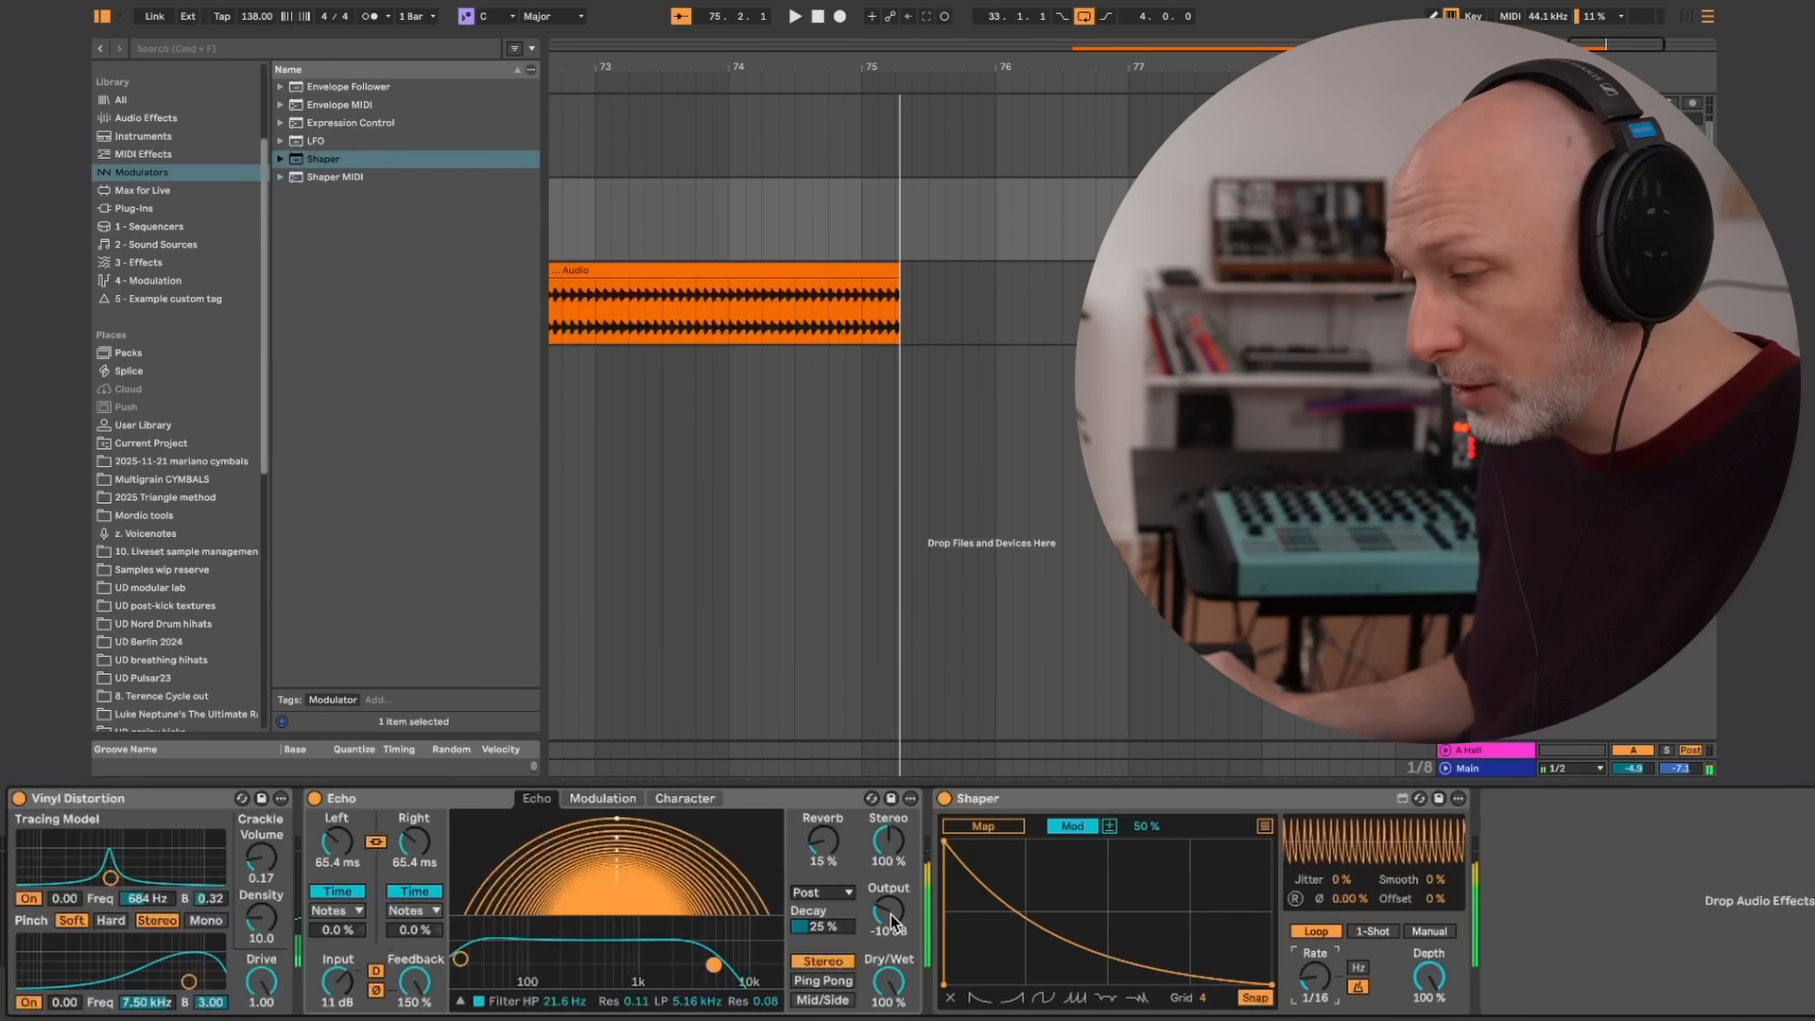
Insert a Drum Buss between Echo and Shaper
left_click(144, 117)
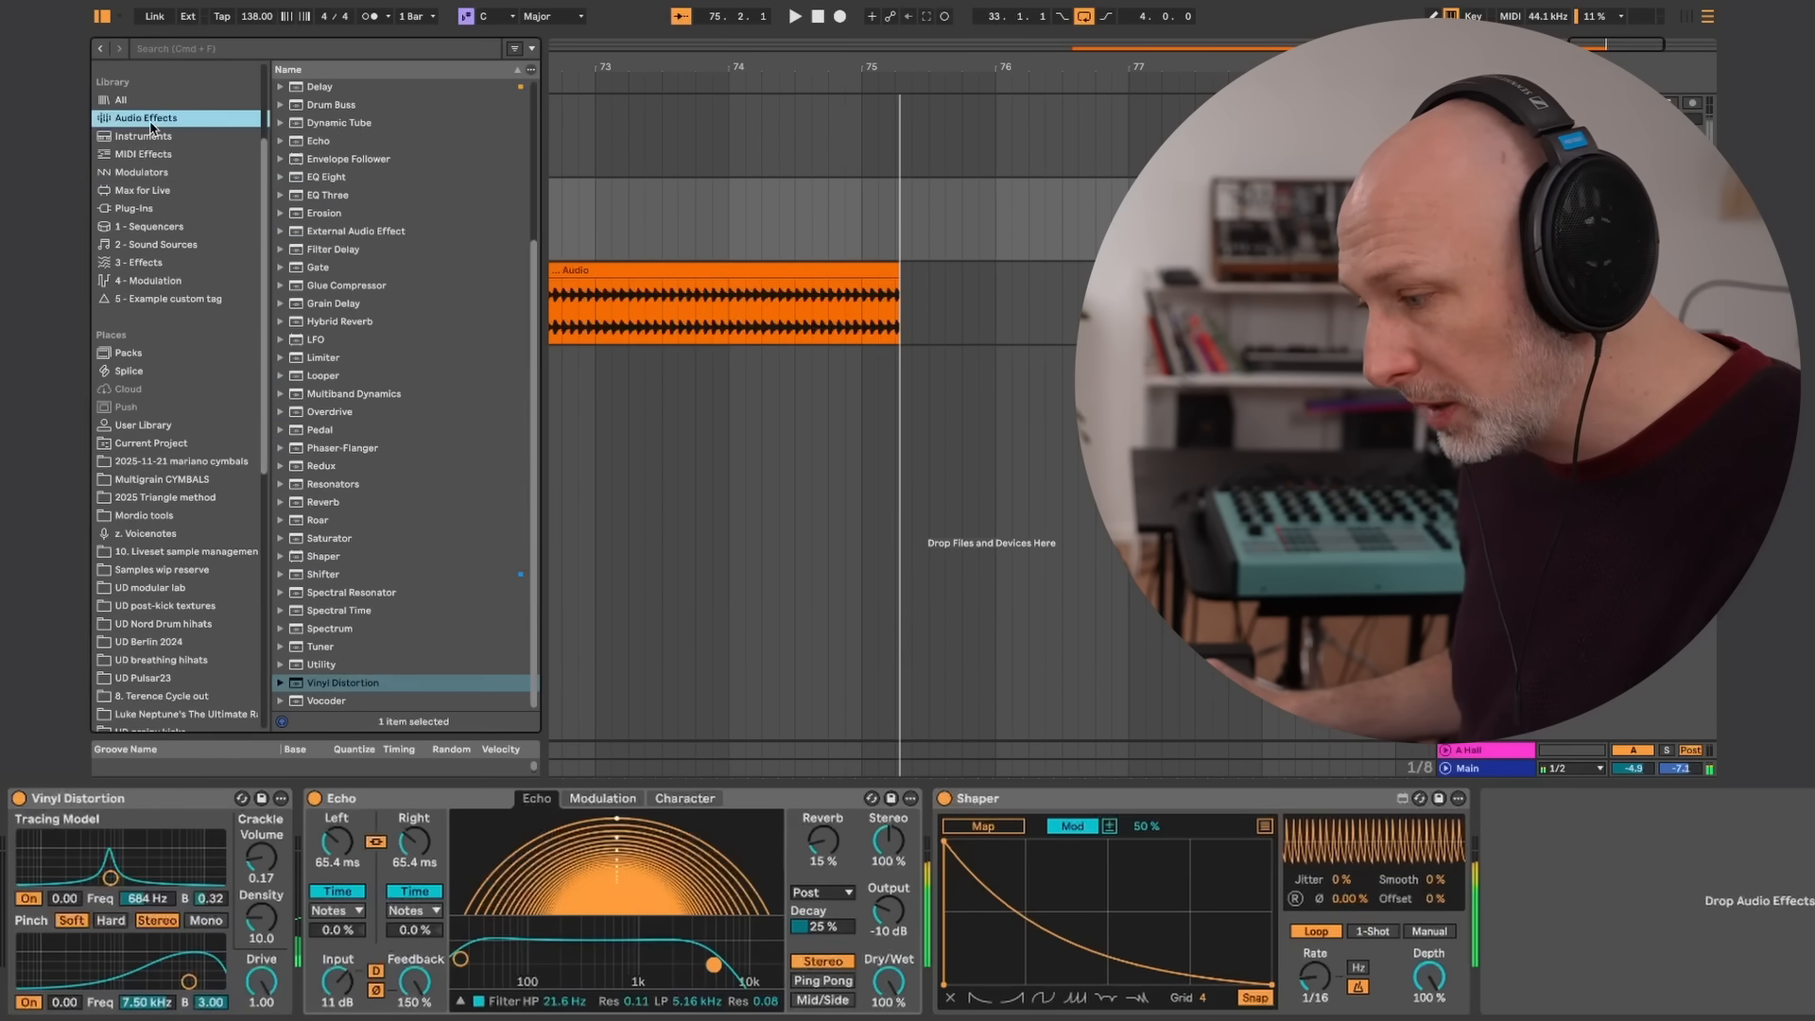
left_click_drag(318, 87, 936, 834)
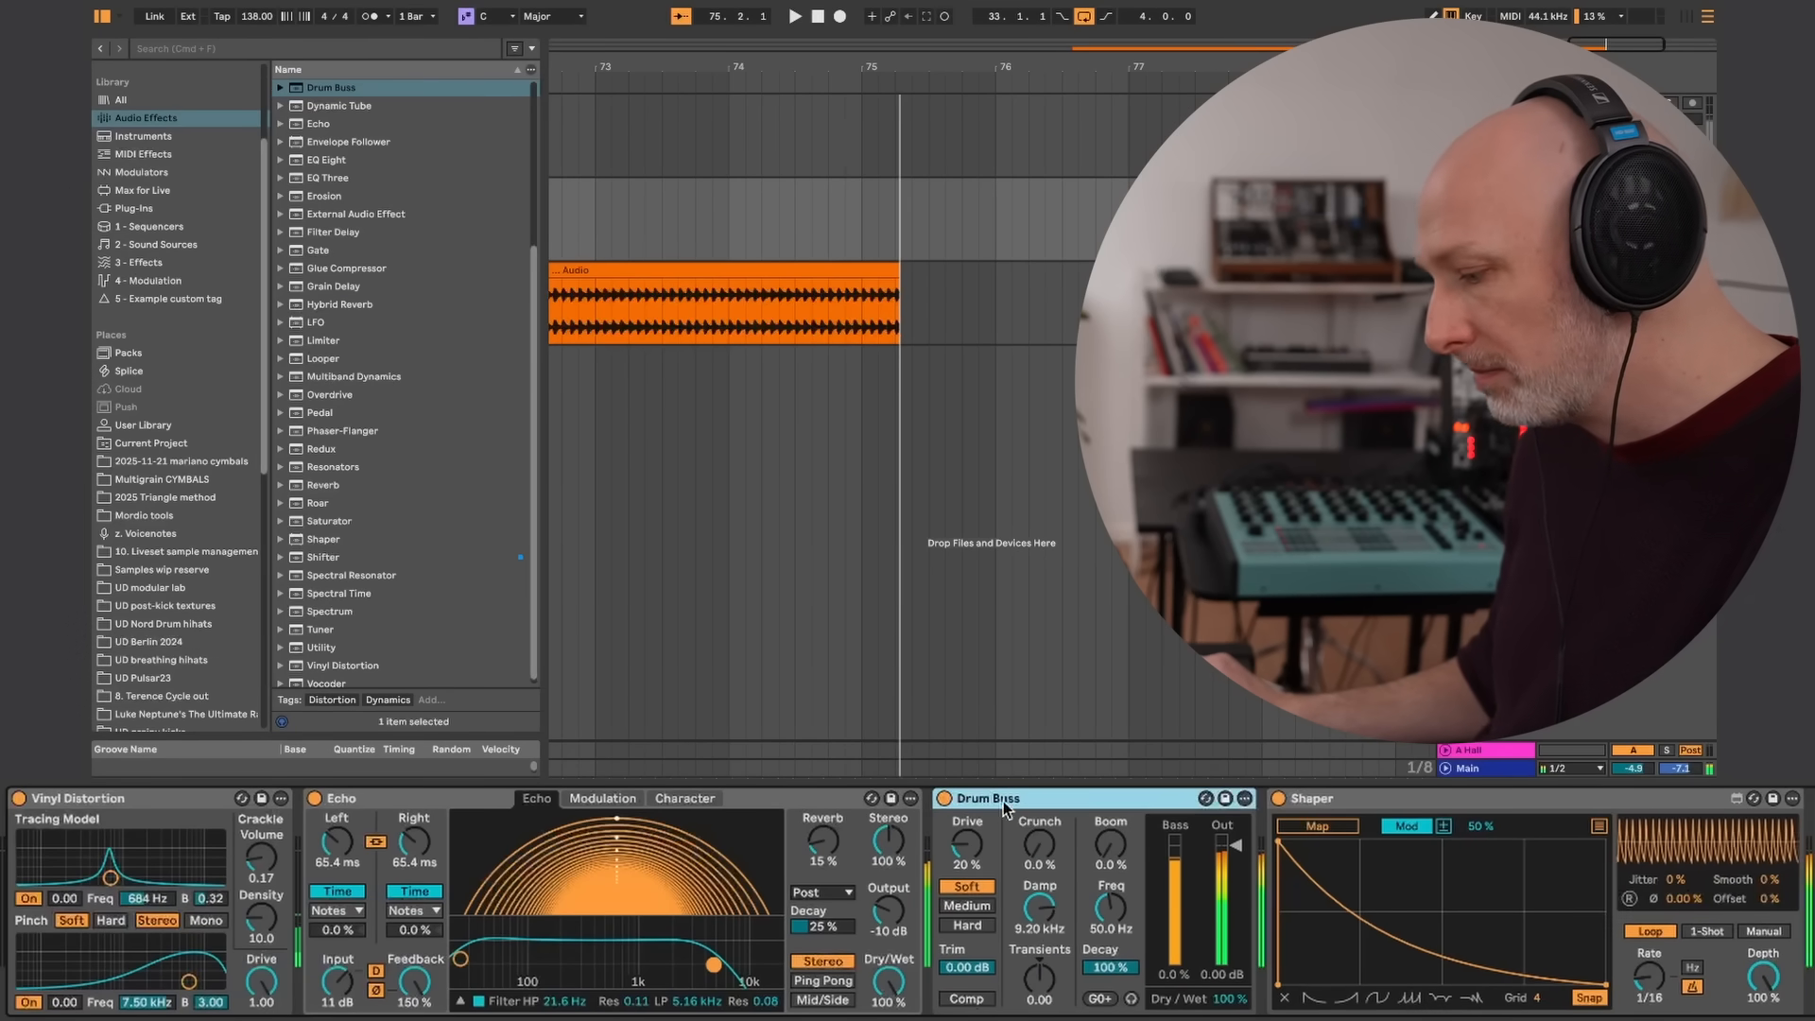
Map Shaper to Drum Buss's output gain and shift the curve's starting peak slightly later to create a short rise
left_click(1327, 828)
left_click(1221, 851)
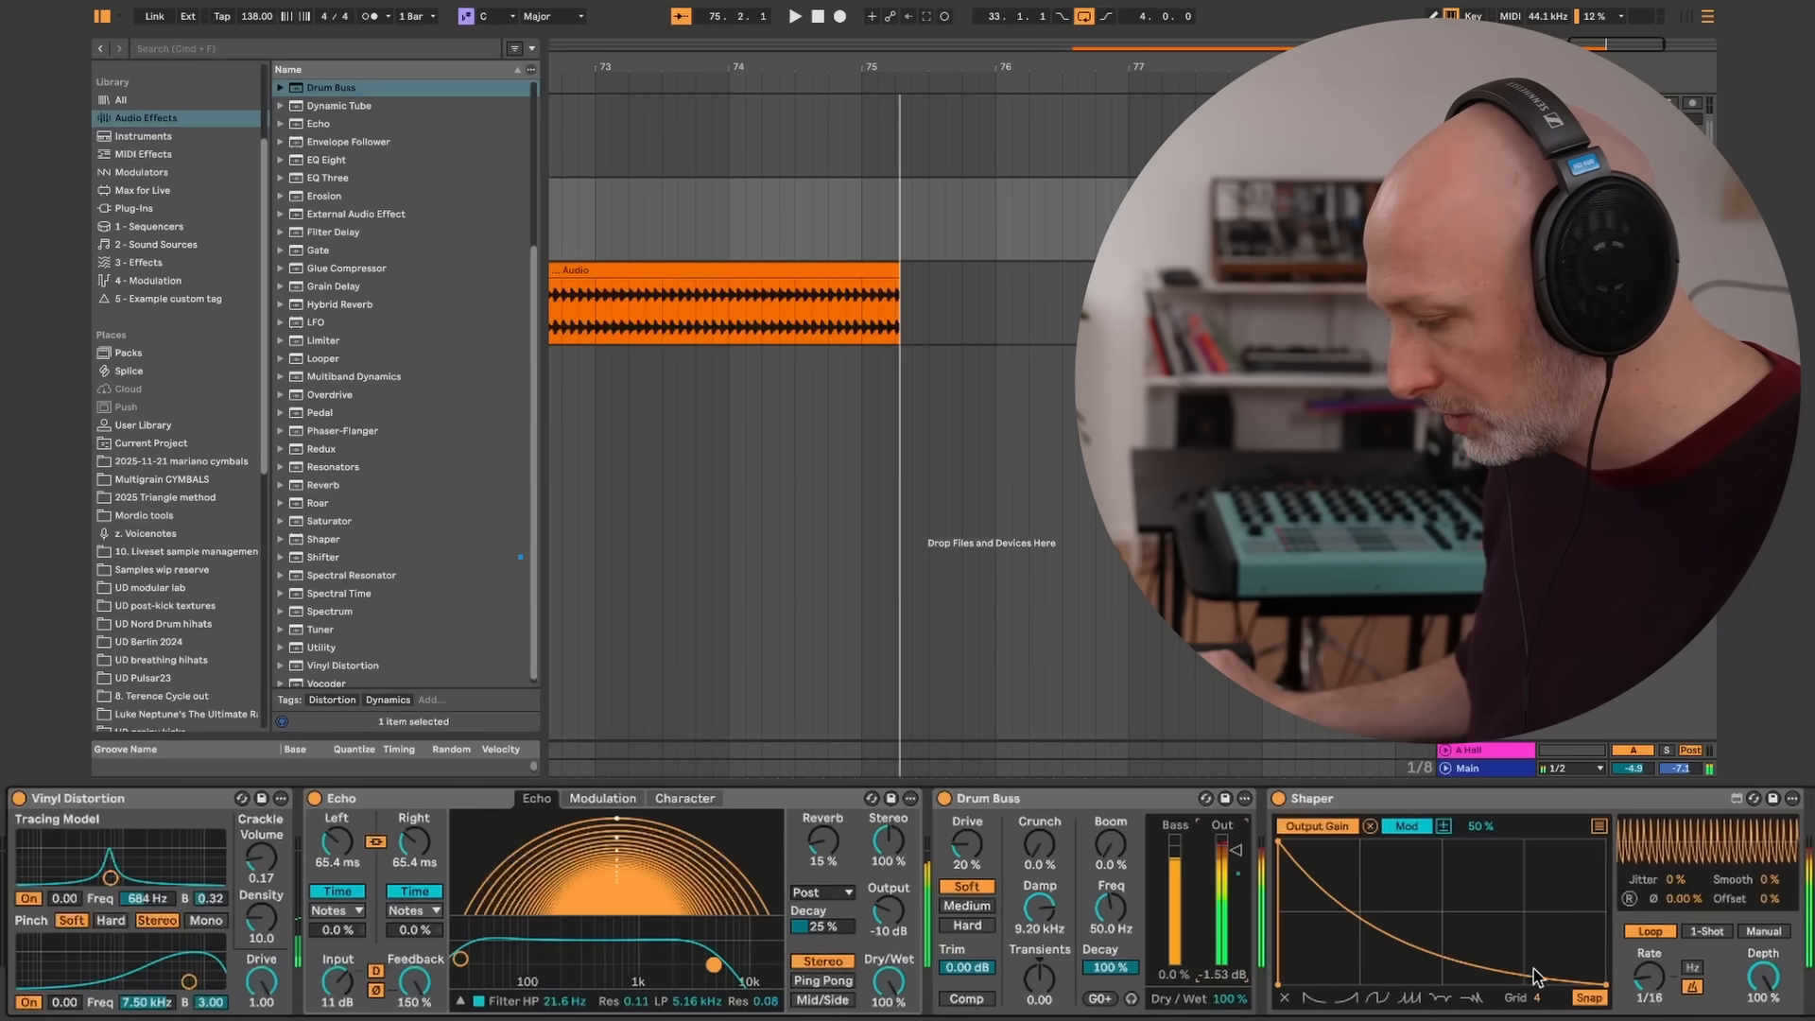
left_click_drag(1285, 843, 1301, 840)
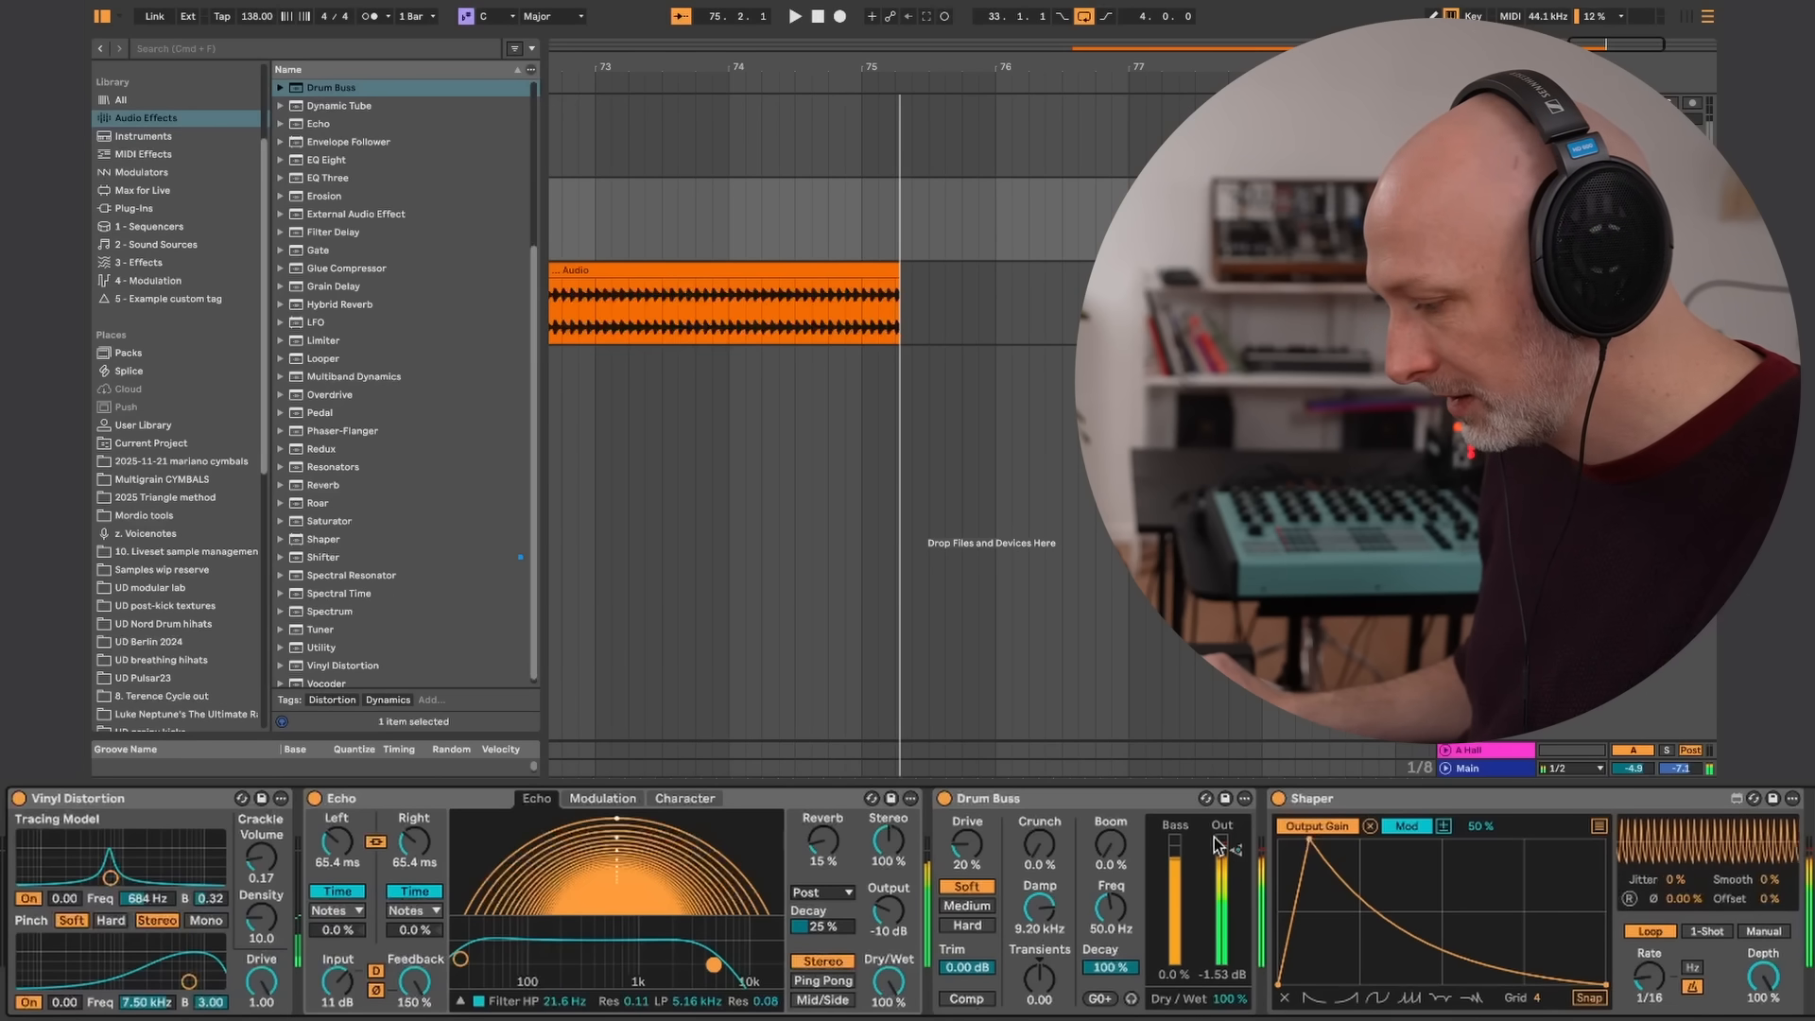
Sweep Echo's linked delay time down to 19.8 ms and back up, settling at 60.4 ms
mouse_move(418, 839)
left_mouse_down()
mouse_move(418, 859)
mouse_move(440, 801)
mouse_move(439, 867)
left_mouse_up()
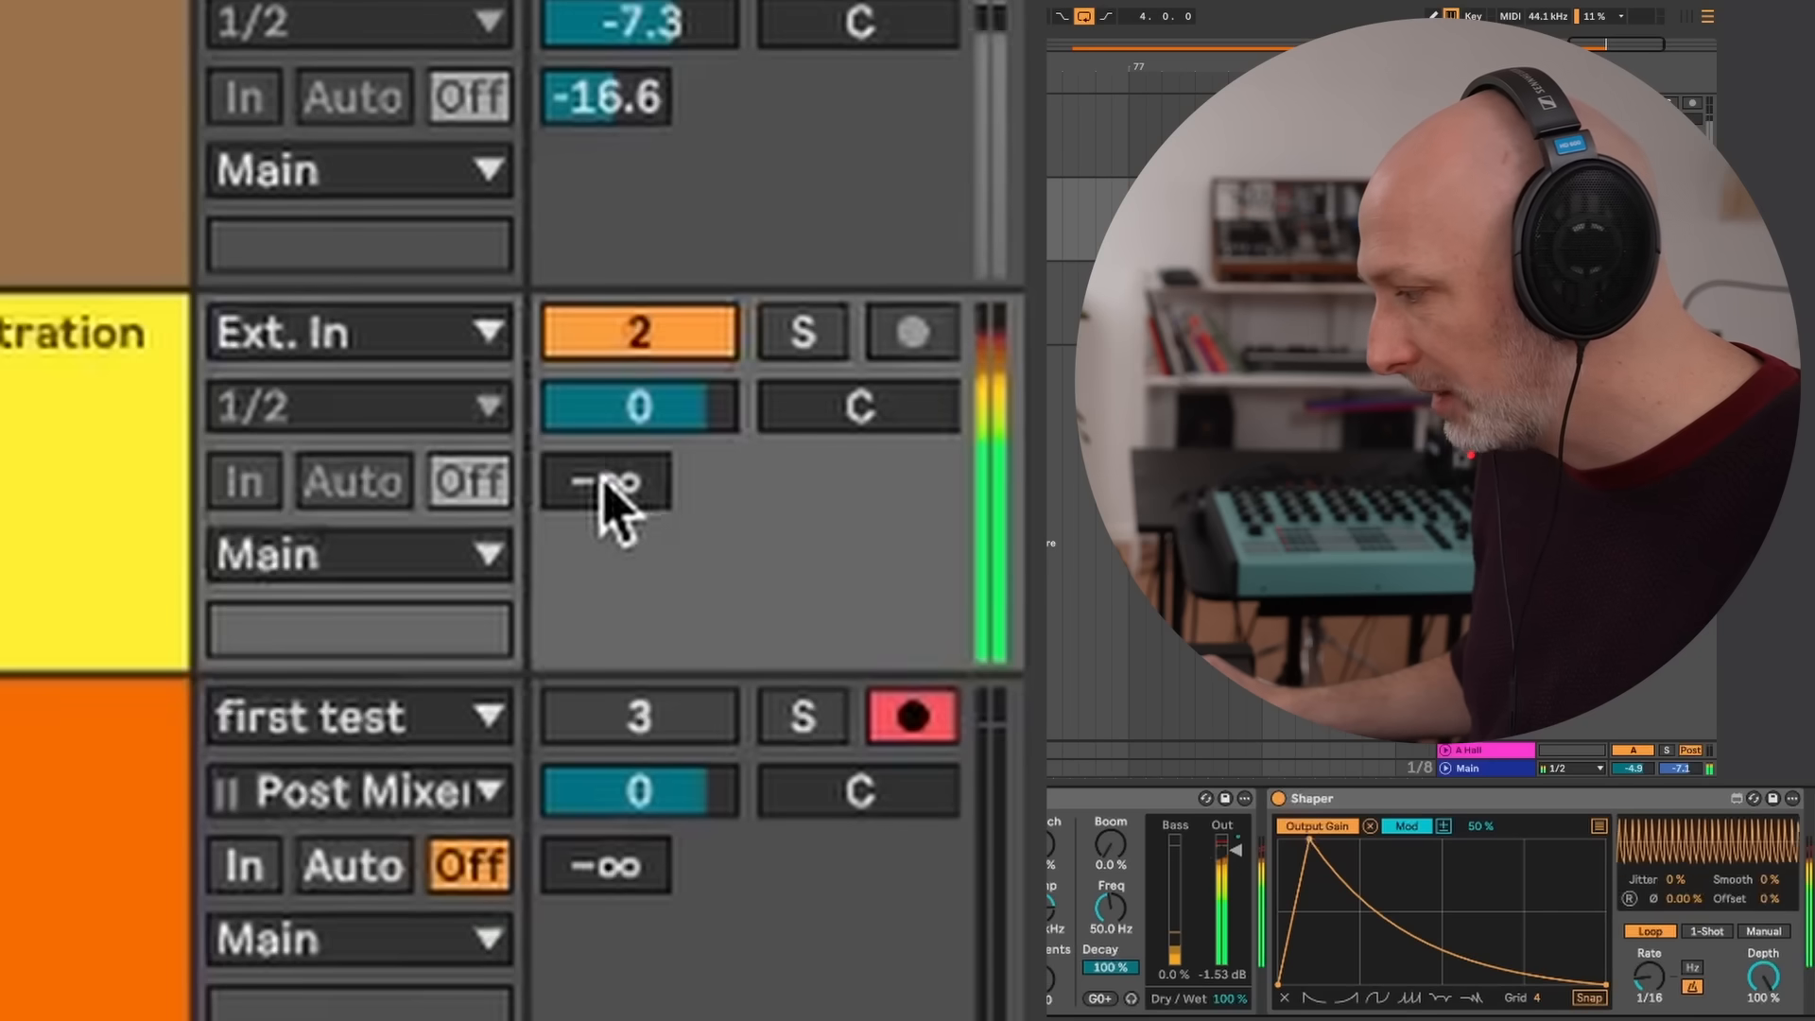
left_click_drag(599, 466, 683, 135)
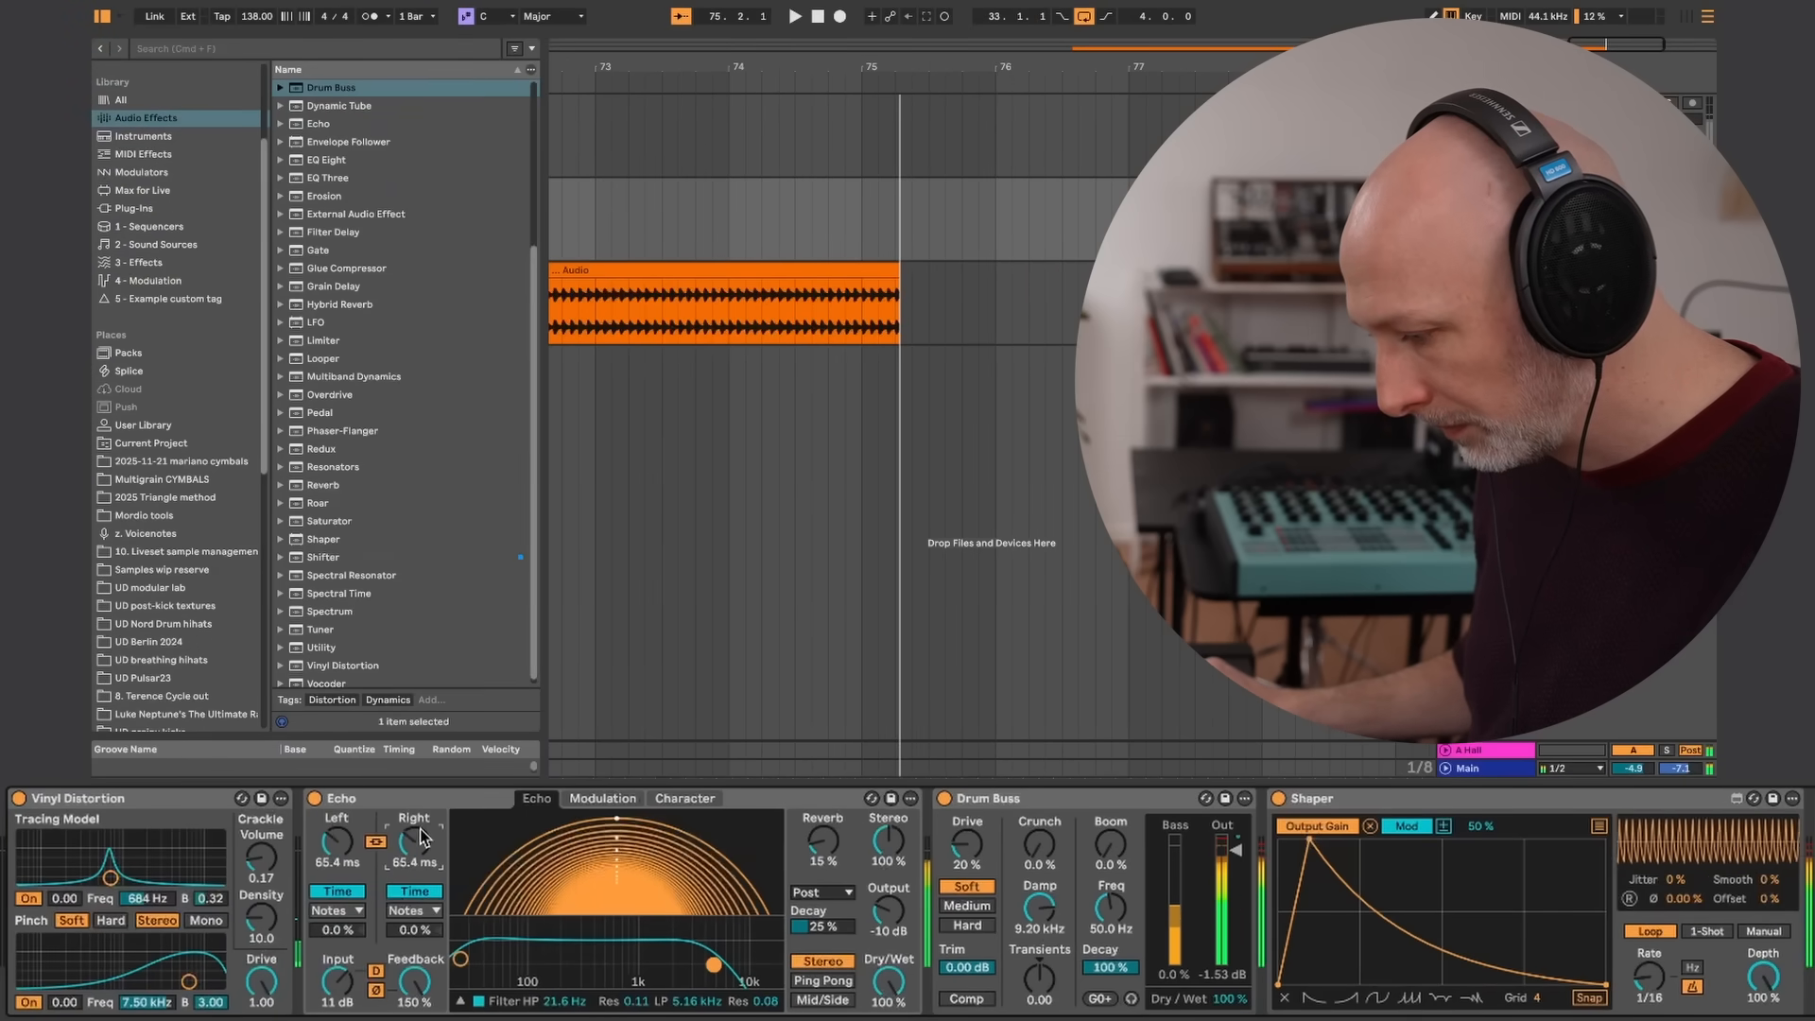
left_click_drag(429, 816, 434, 829)
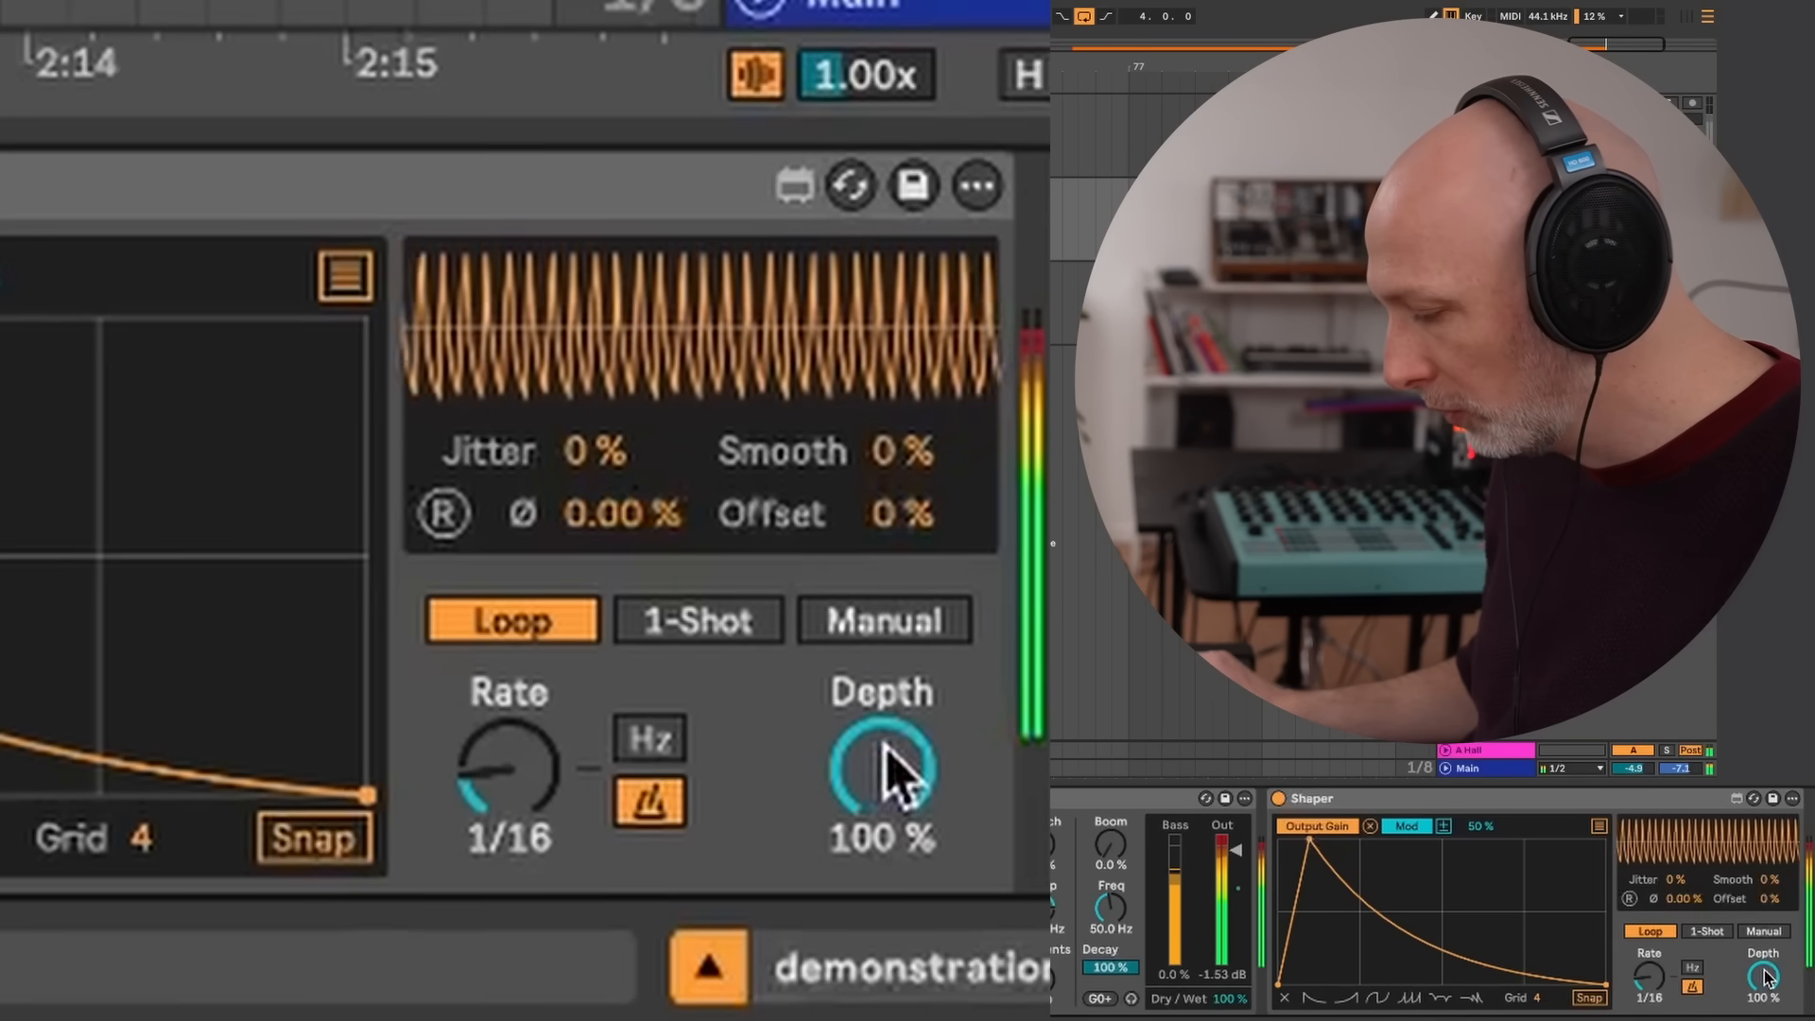
Lower Shaper's depth to zero, then bring it back up to 33.1%
left_click_drag(899, 769, 898, 897)
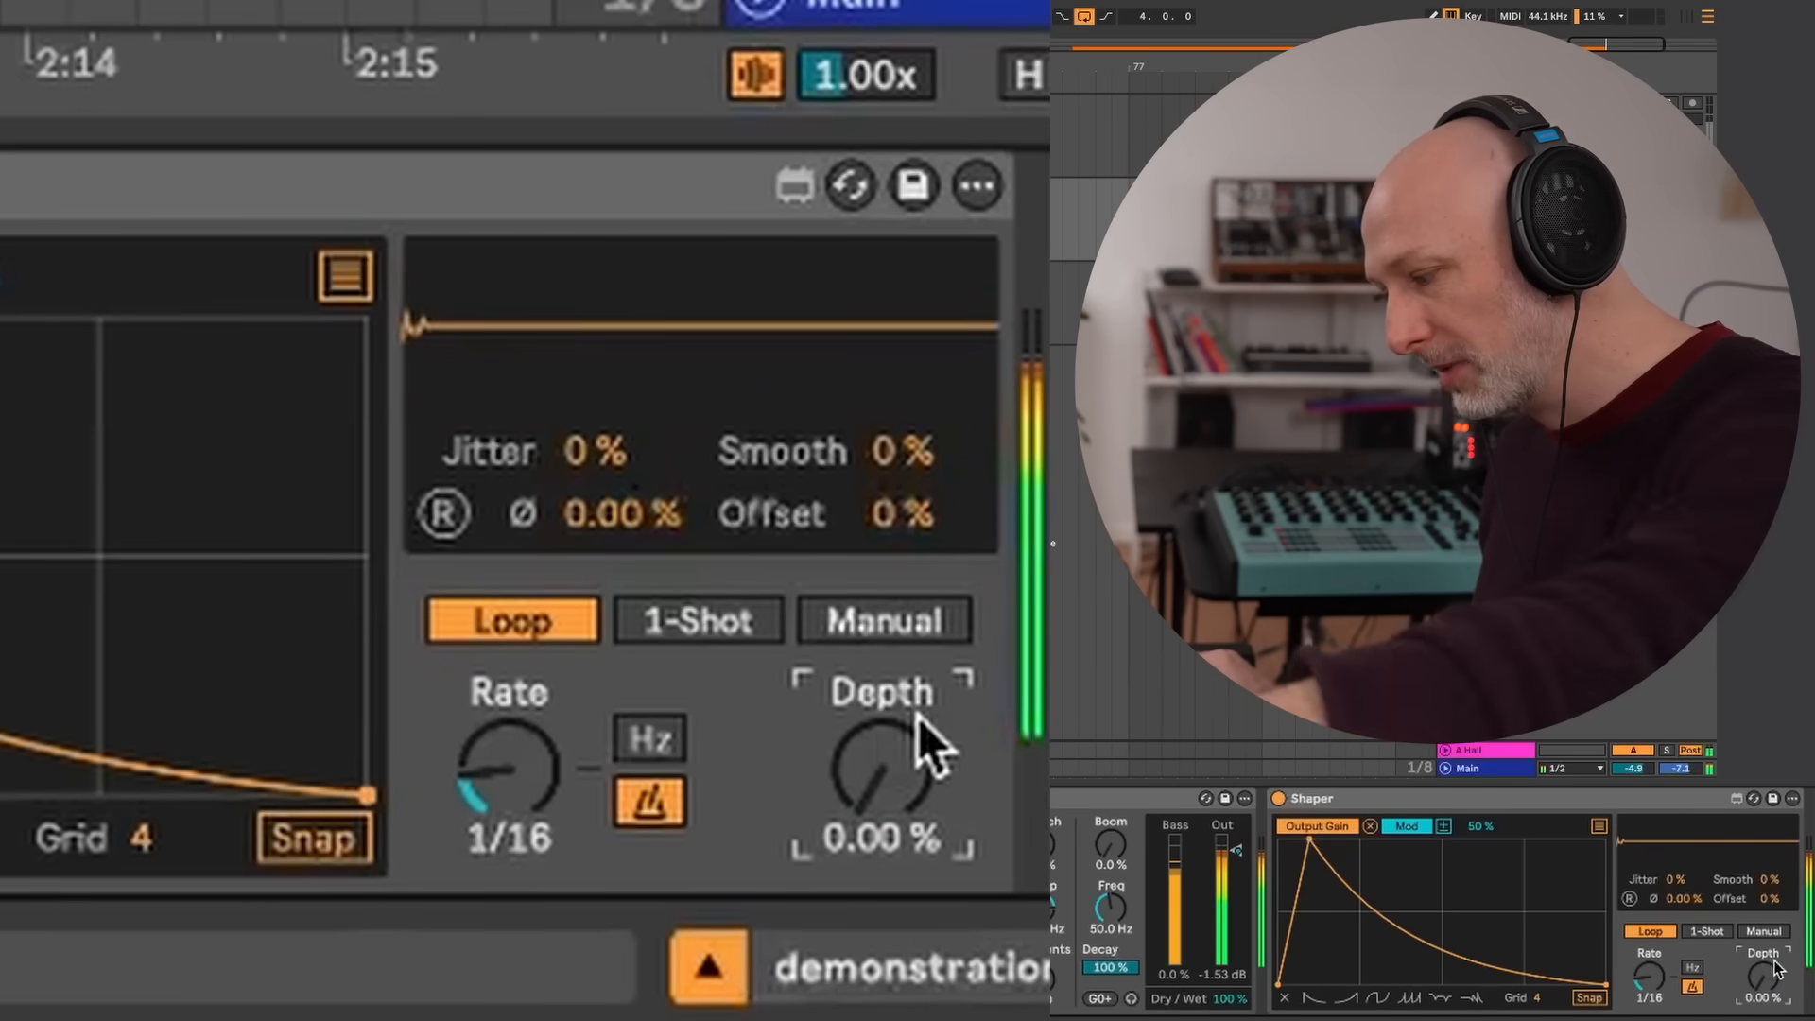
mouse_move(892, 757)
left_mouse_down()
mouse_move(891, 637)
mouse_move(892, 722)
left_mouse_up()
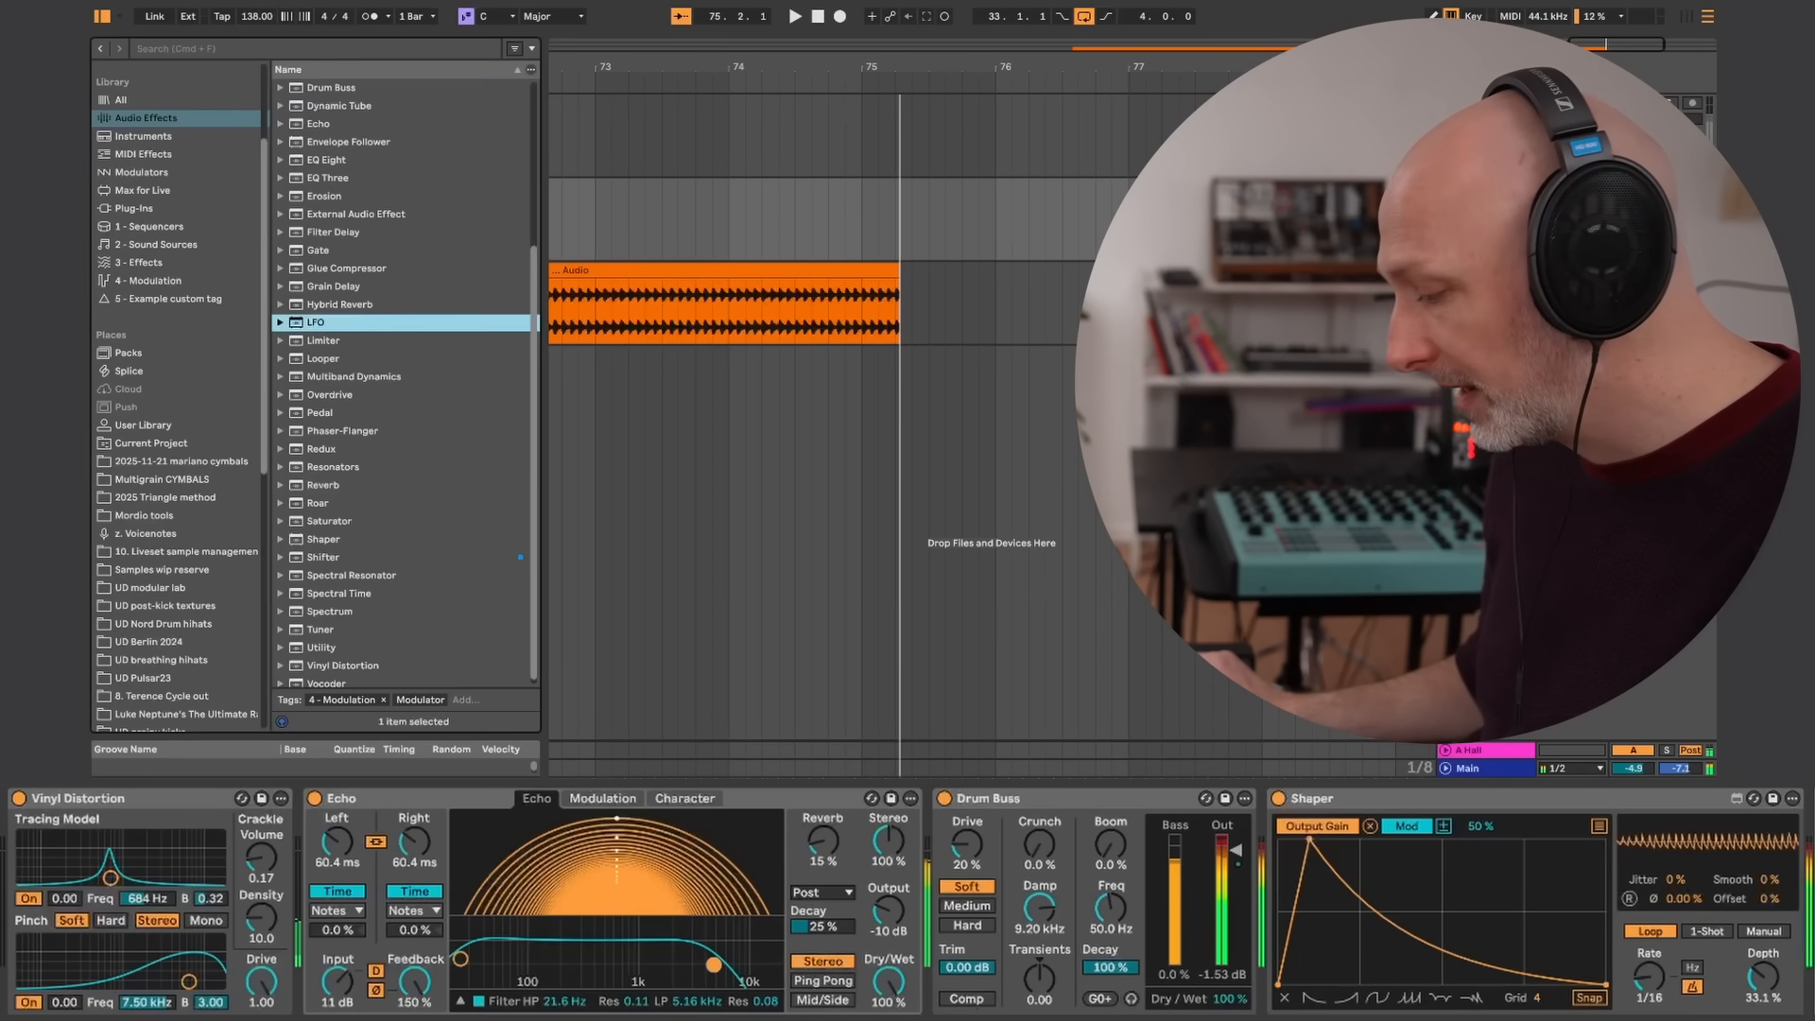
Add an LFO after Shaper and map it to Shaper's depth
left_click_drag(316, 323, 1720, 897)
left_click(1489, 790)
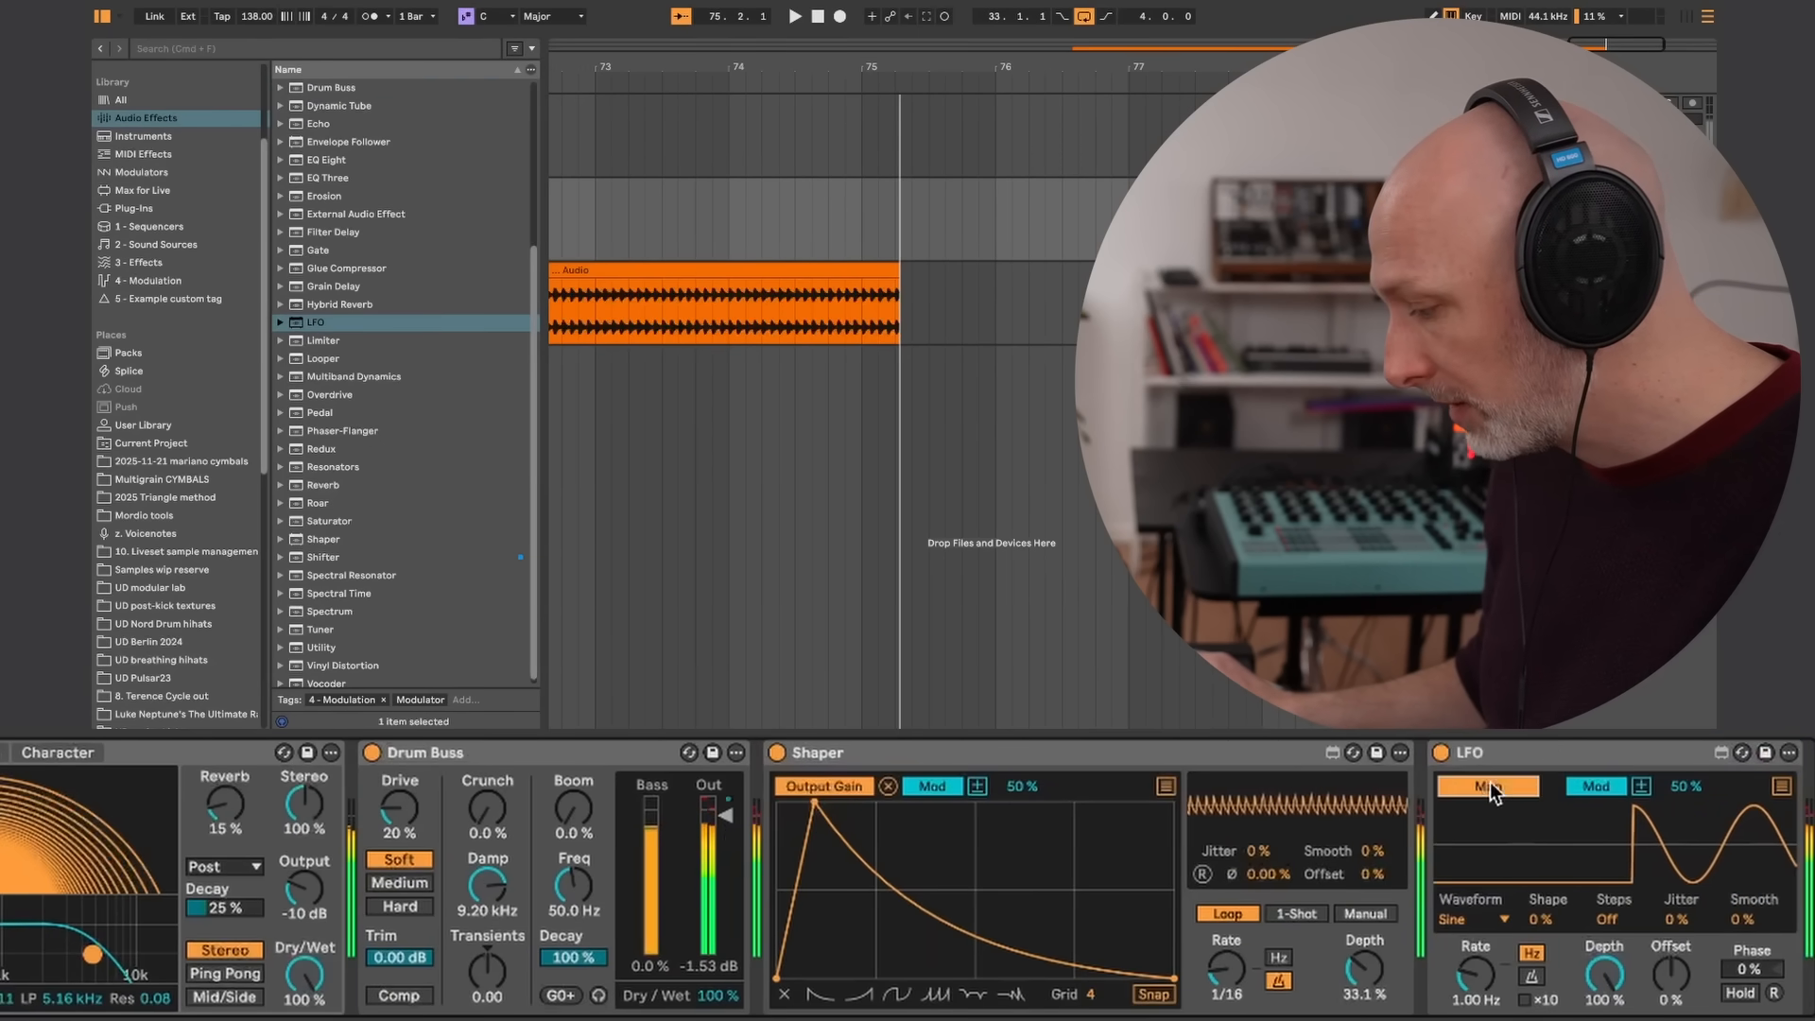
left_click(1368, 974)
Set the LFO's rate to 0.21 Hz and depth to 60.6%, with Shaper's depth at 56.7%
left_click_drag(1477, 971, 1482, 978)
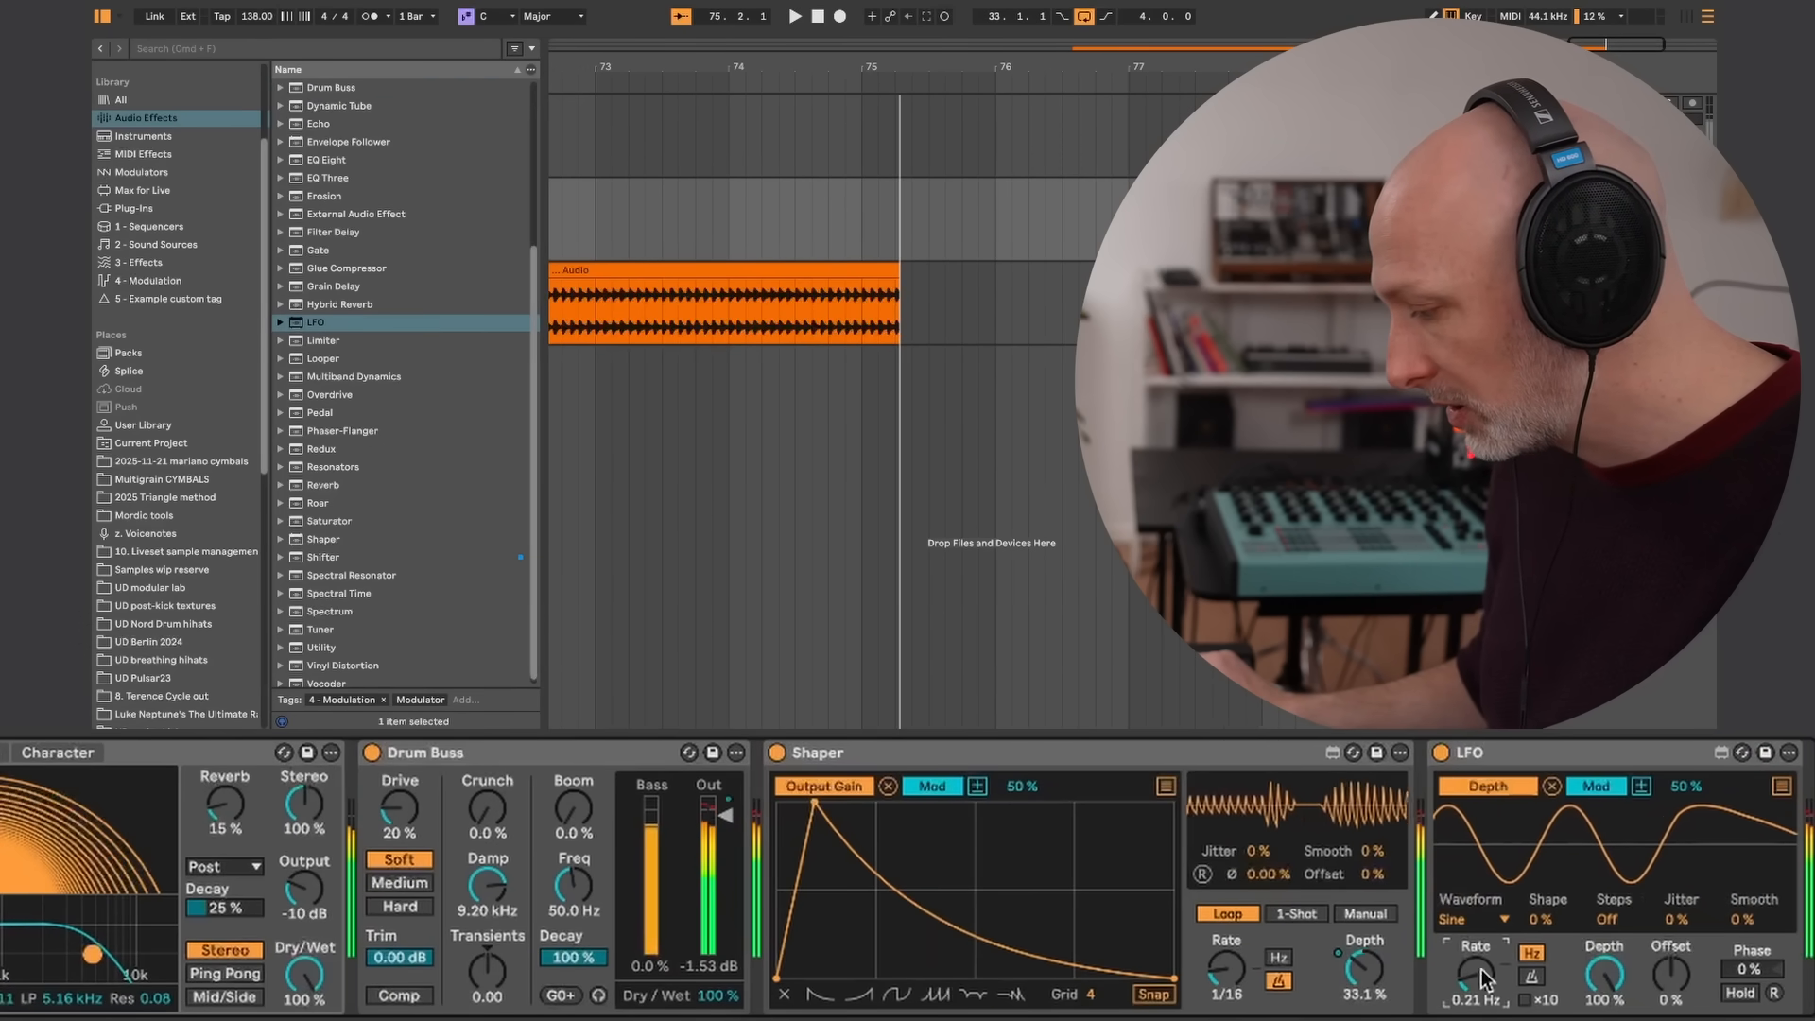
left_click_drag(1603, 972, 1608, 928)
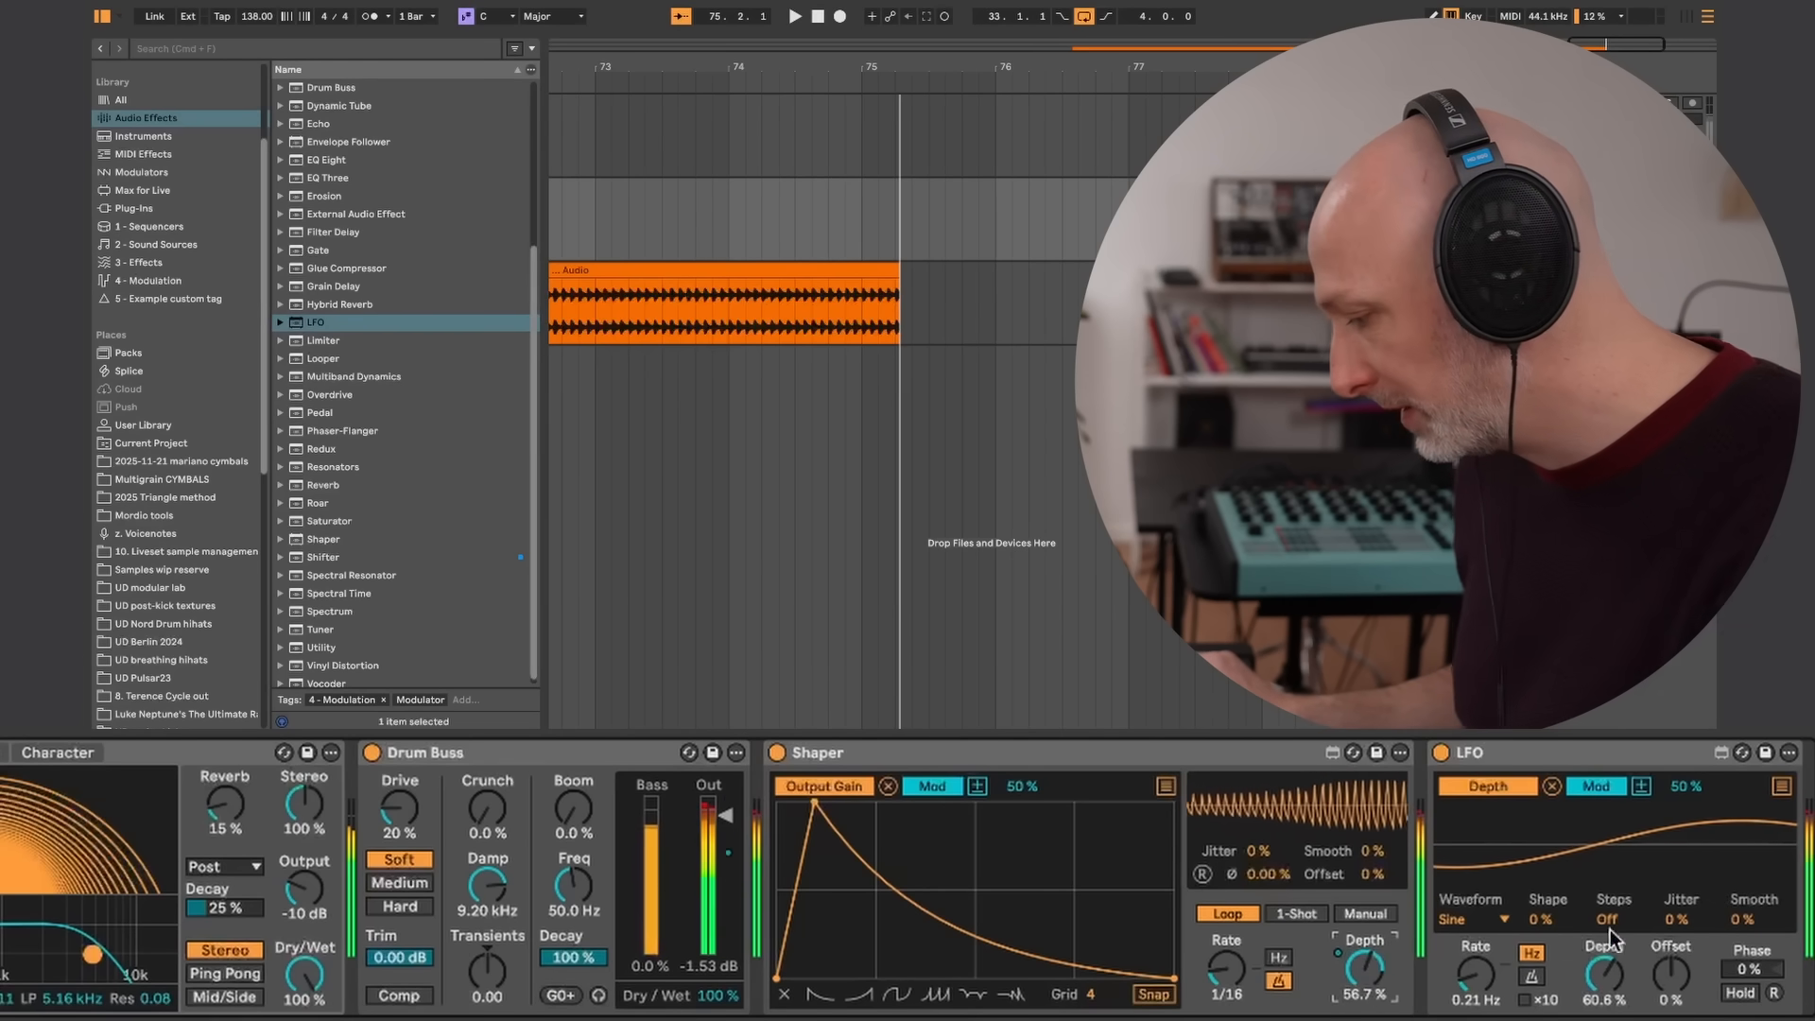
Shorten Echo's linked delay time to 36.1 ms
scroll(480, 803, "left", 5)
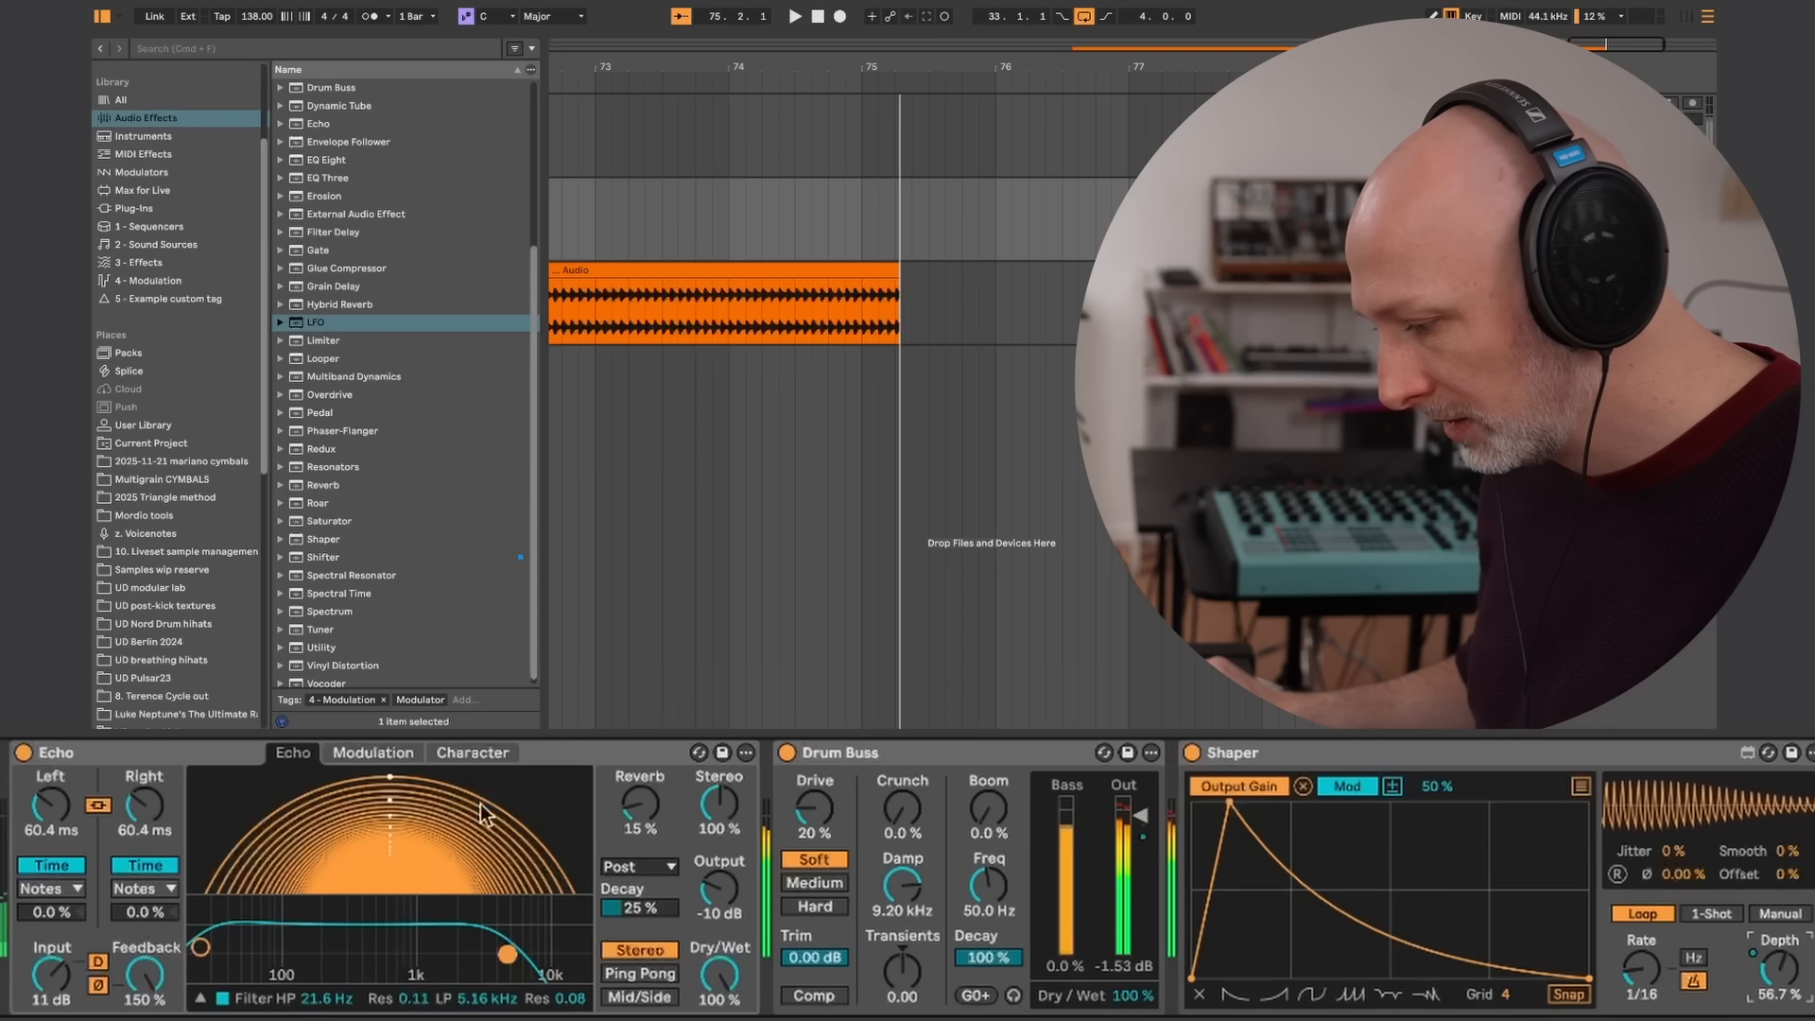
left_click_drag(108, 796, 166, 822)
left_click_drag(172, 806, 174, 805)
Try a 7.2% offset on Echo's right delay, reset it to 0%, and set Echo's reverb to 7.1%
left_click_drag(136, 910, 144, 899)
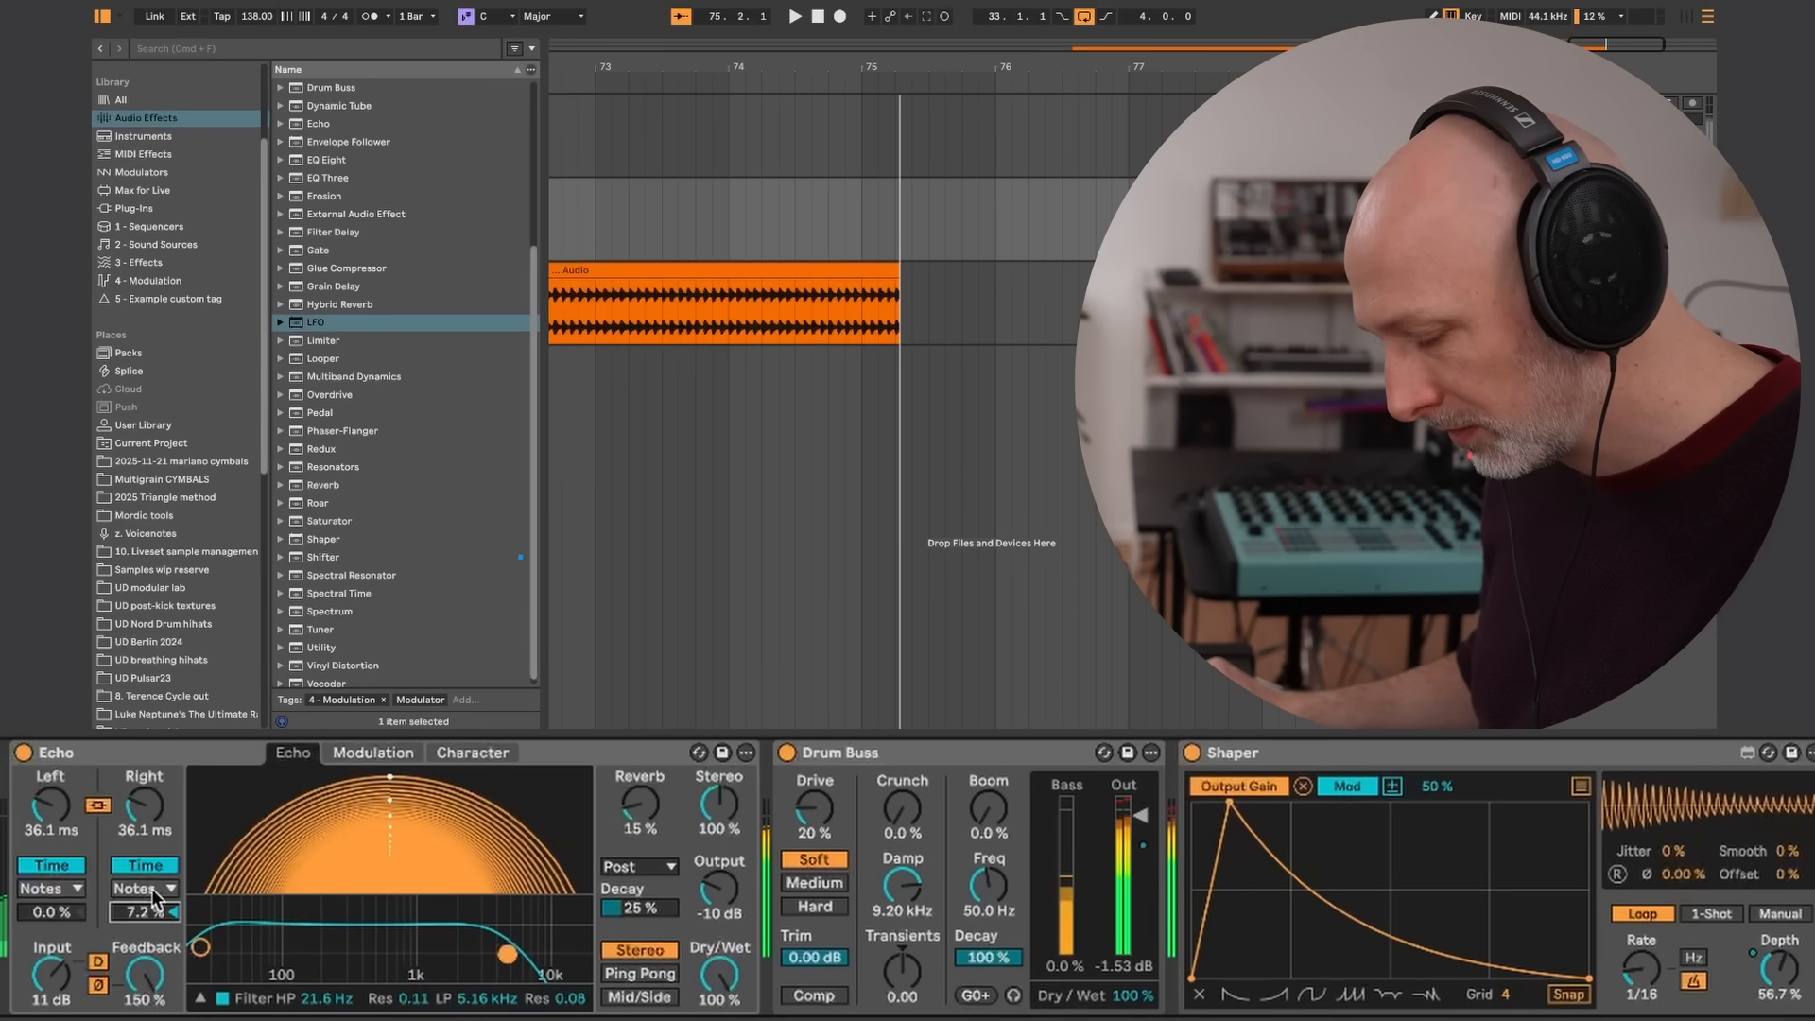
left_click(173, 909)
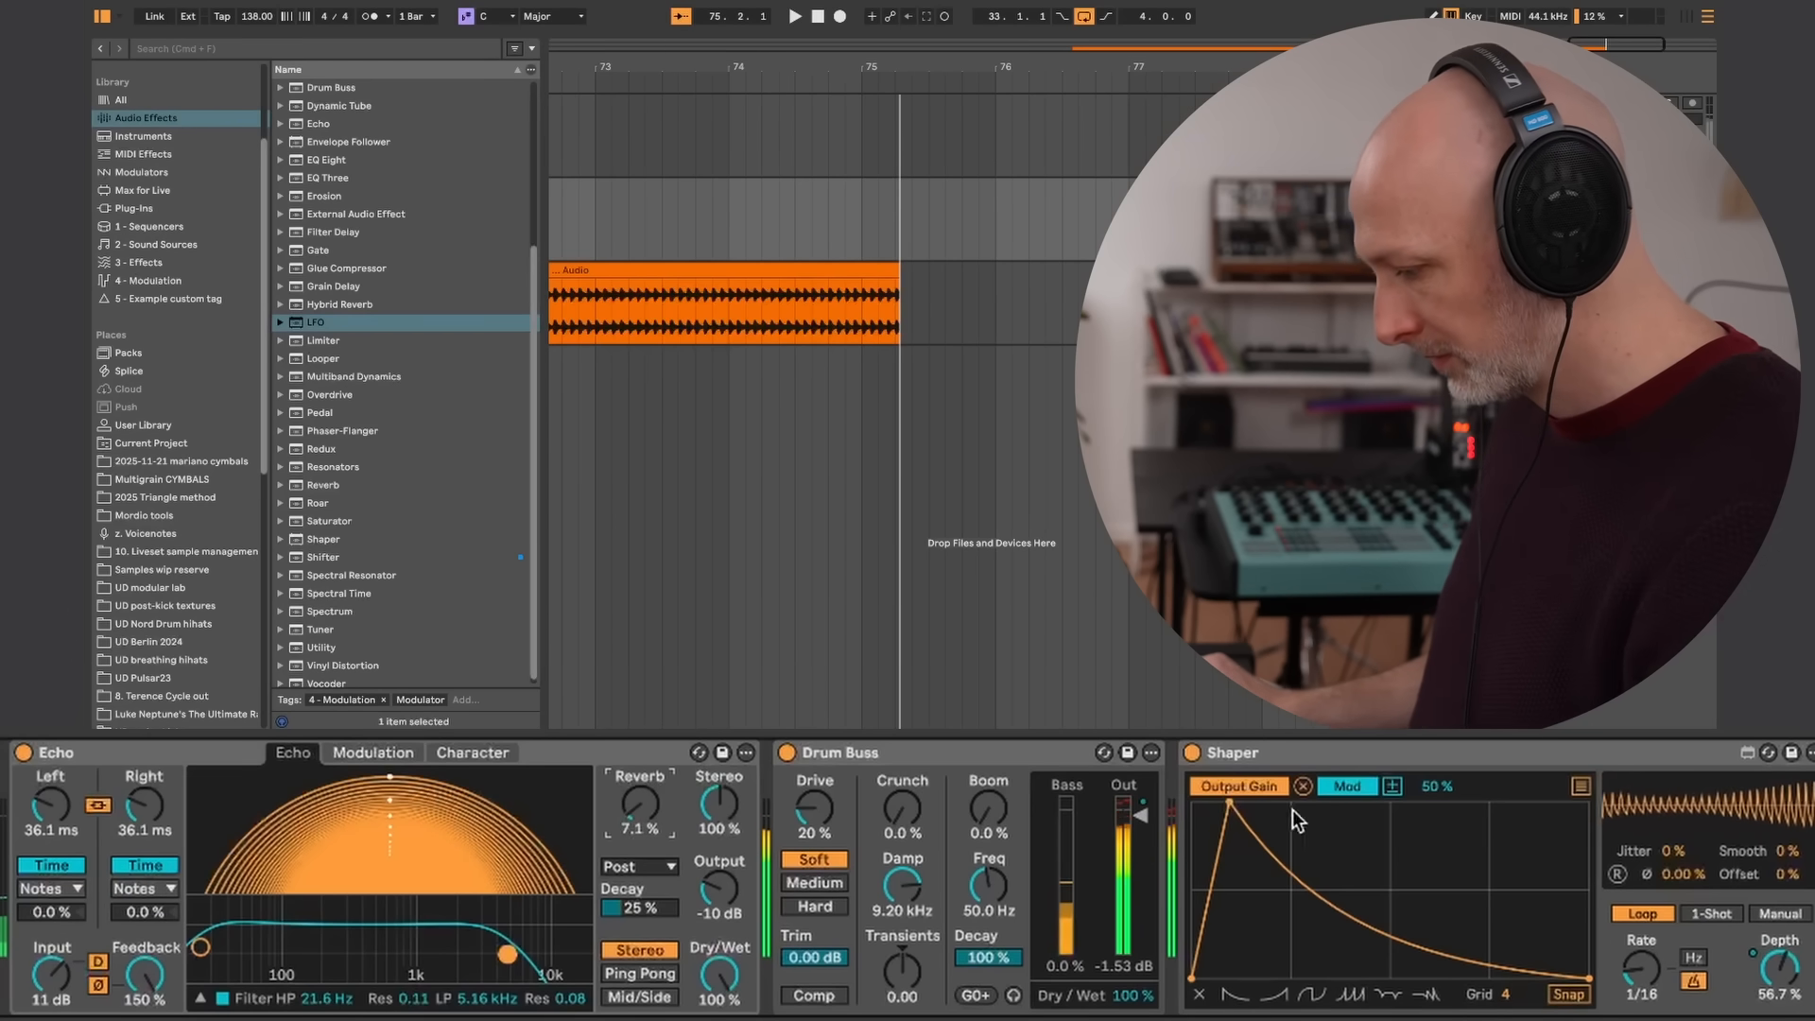
scroll(1796, 926, "right", 5)
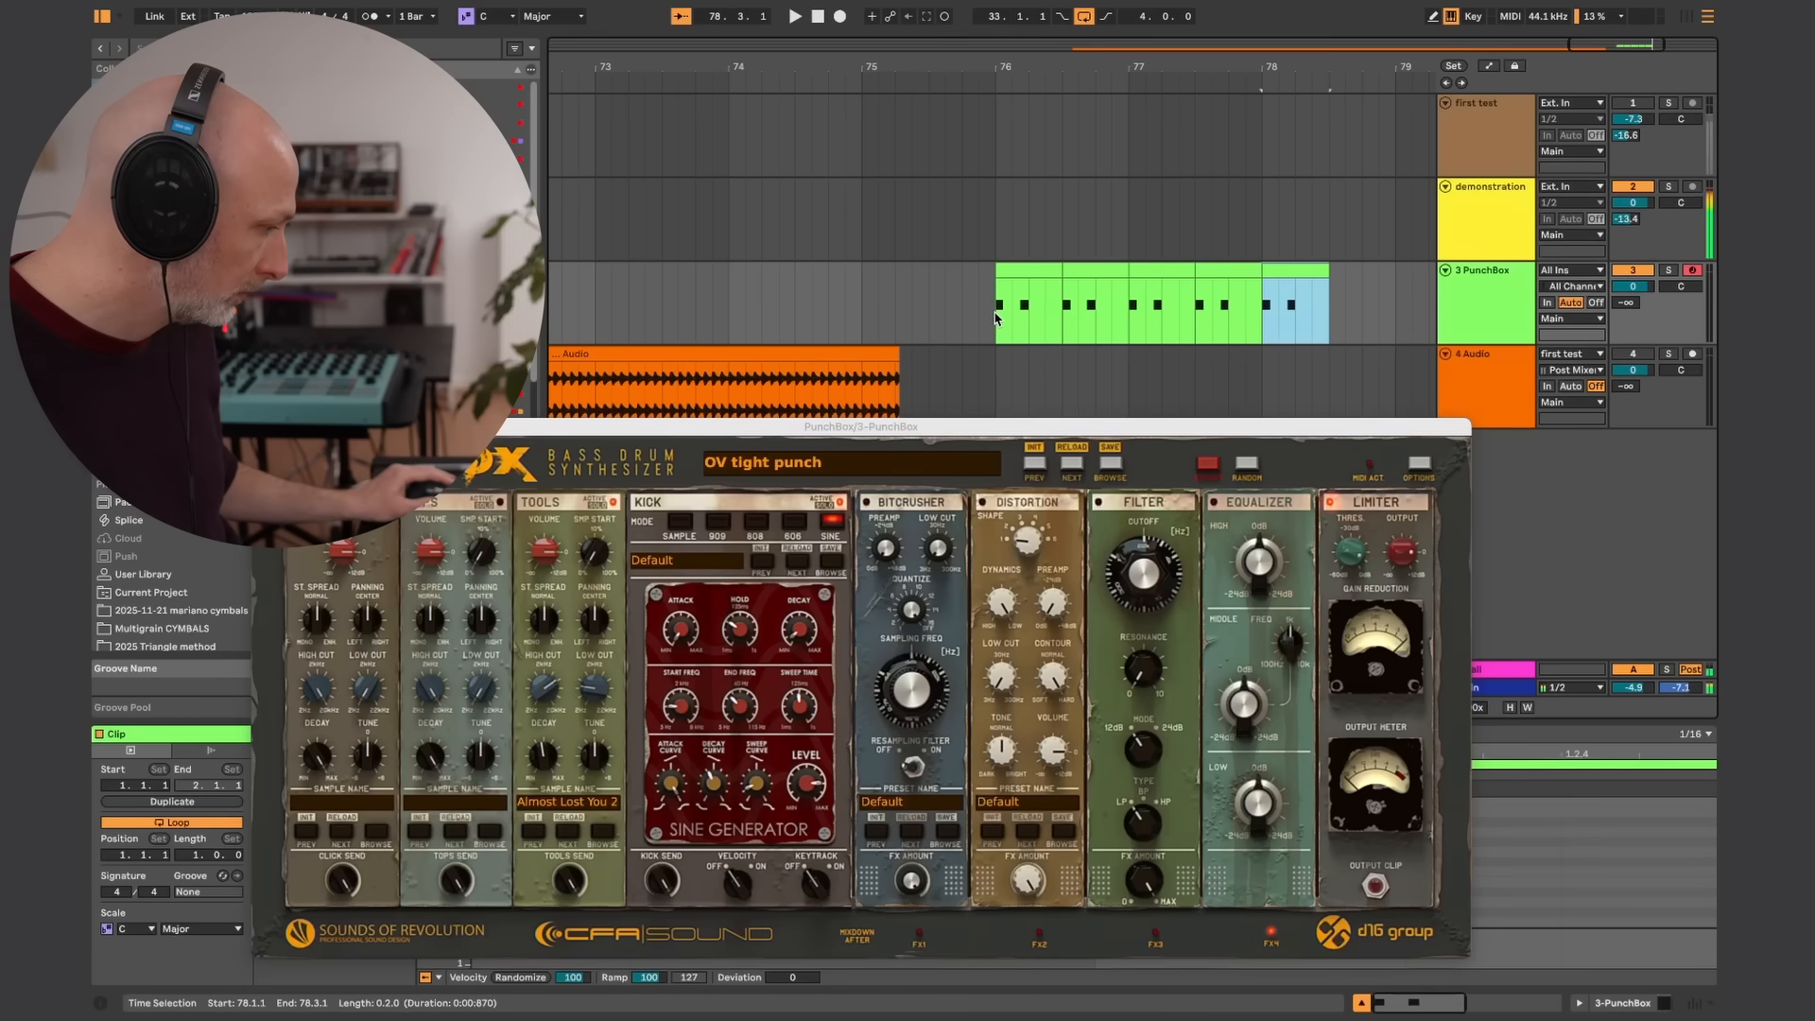
Loop two bars of the PunchBox kick pattern starting at 76.1.1 and start playback
key("ctrl+l")
key("space")
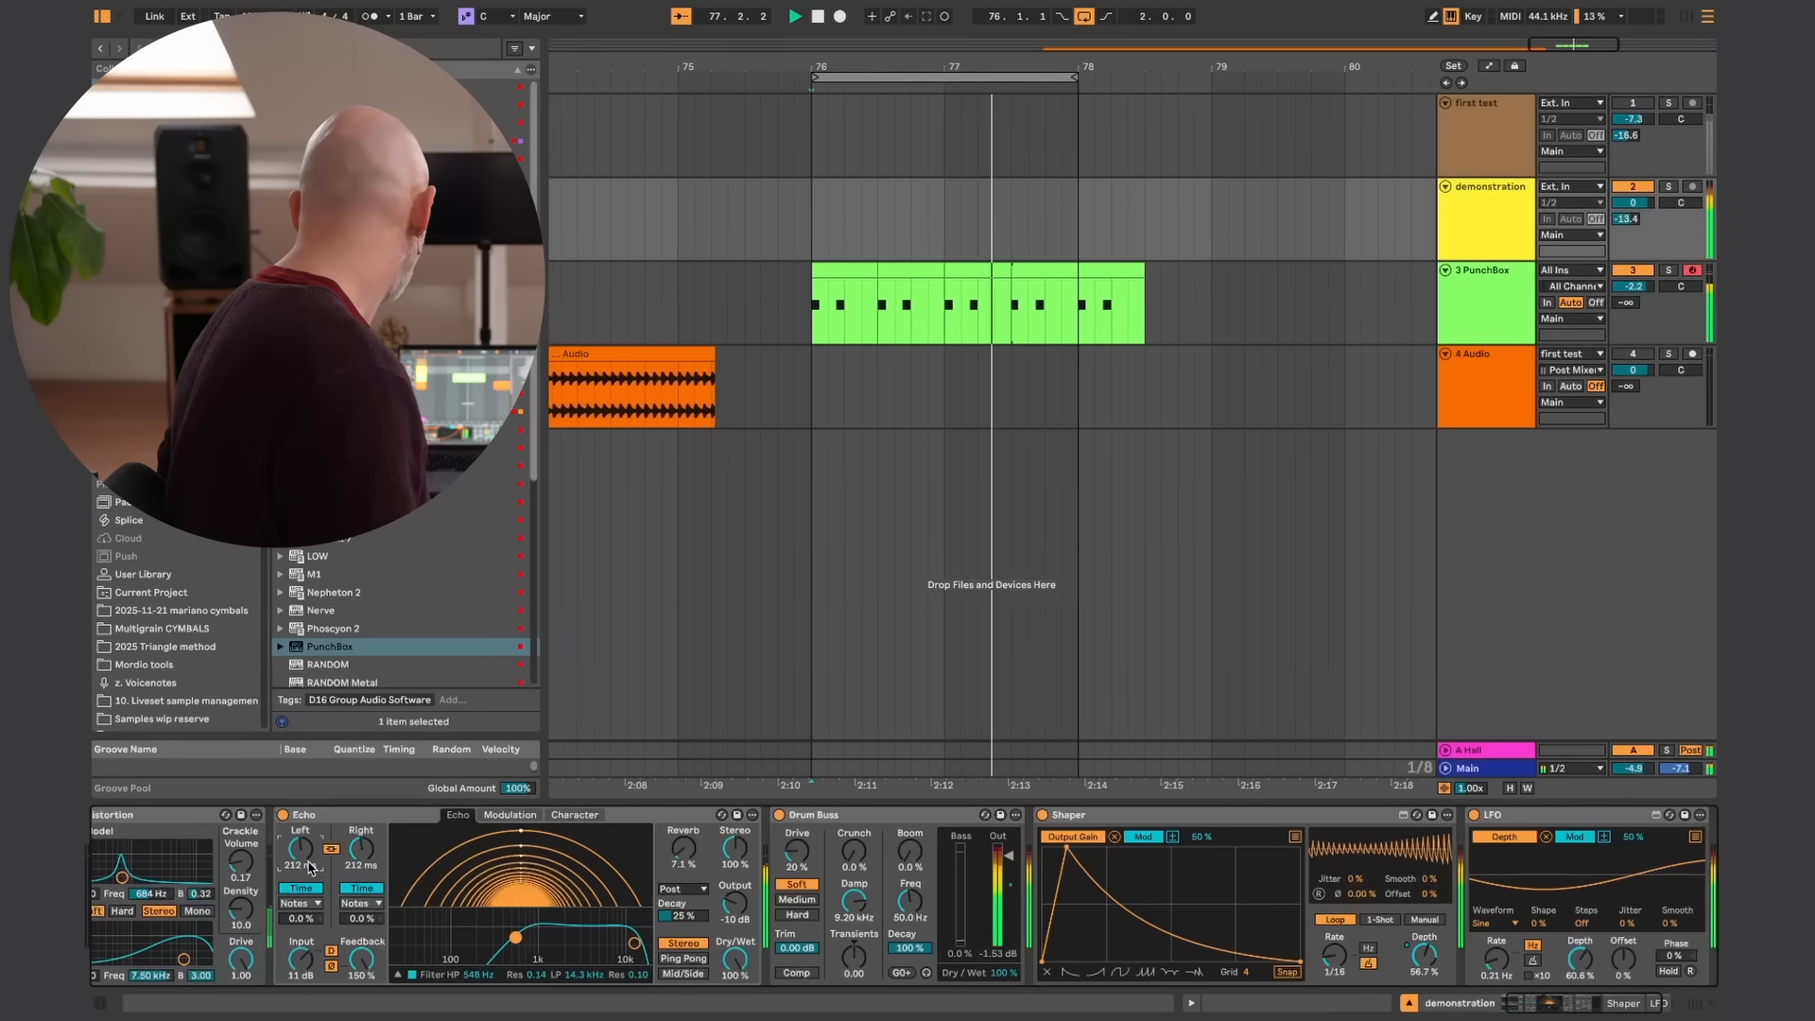
Set Echo's linked delay time to 179 ms and tighten Shaper's curve into a narrow spike with a steep fall
left_click_drag(308, 868, 319, 885)
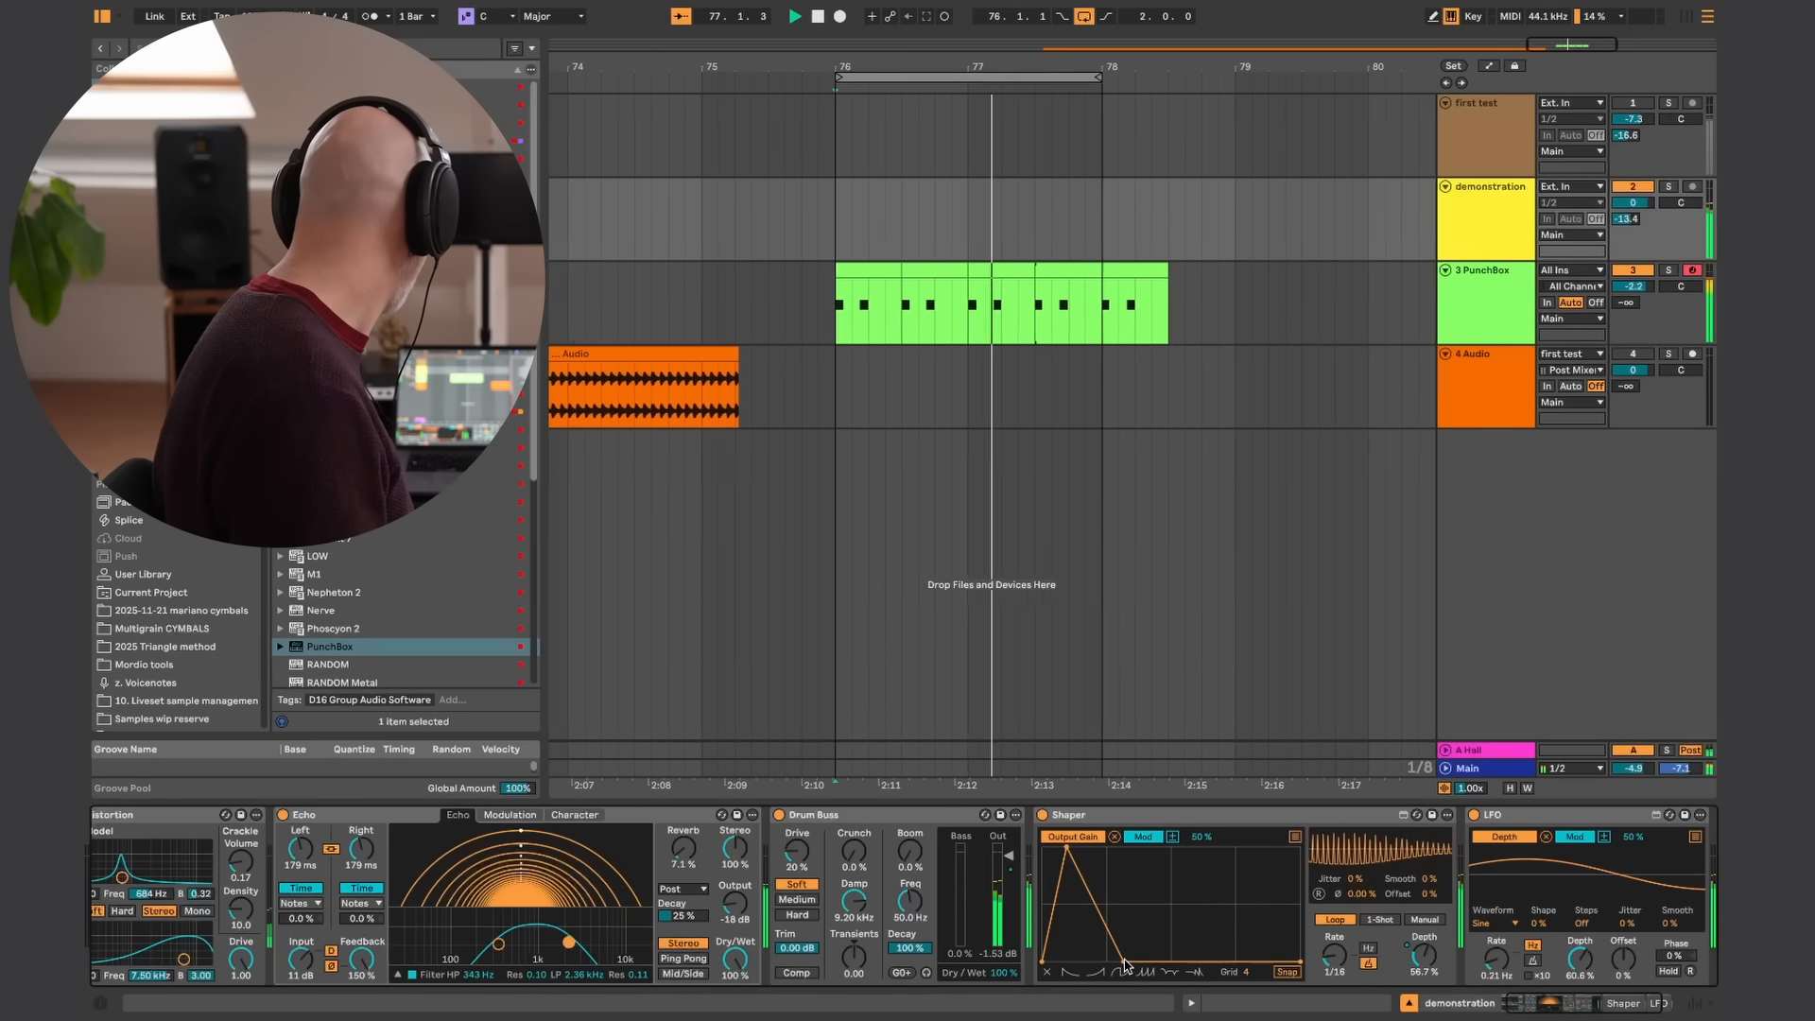
left_click(1092, 971)
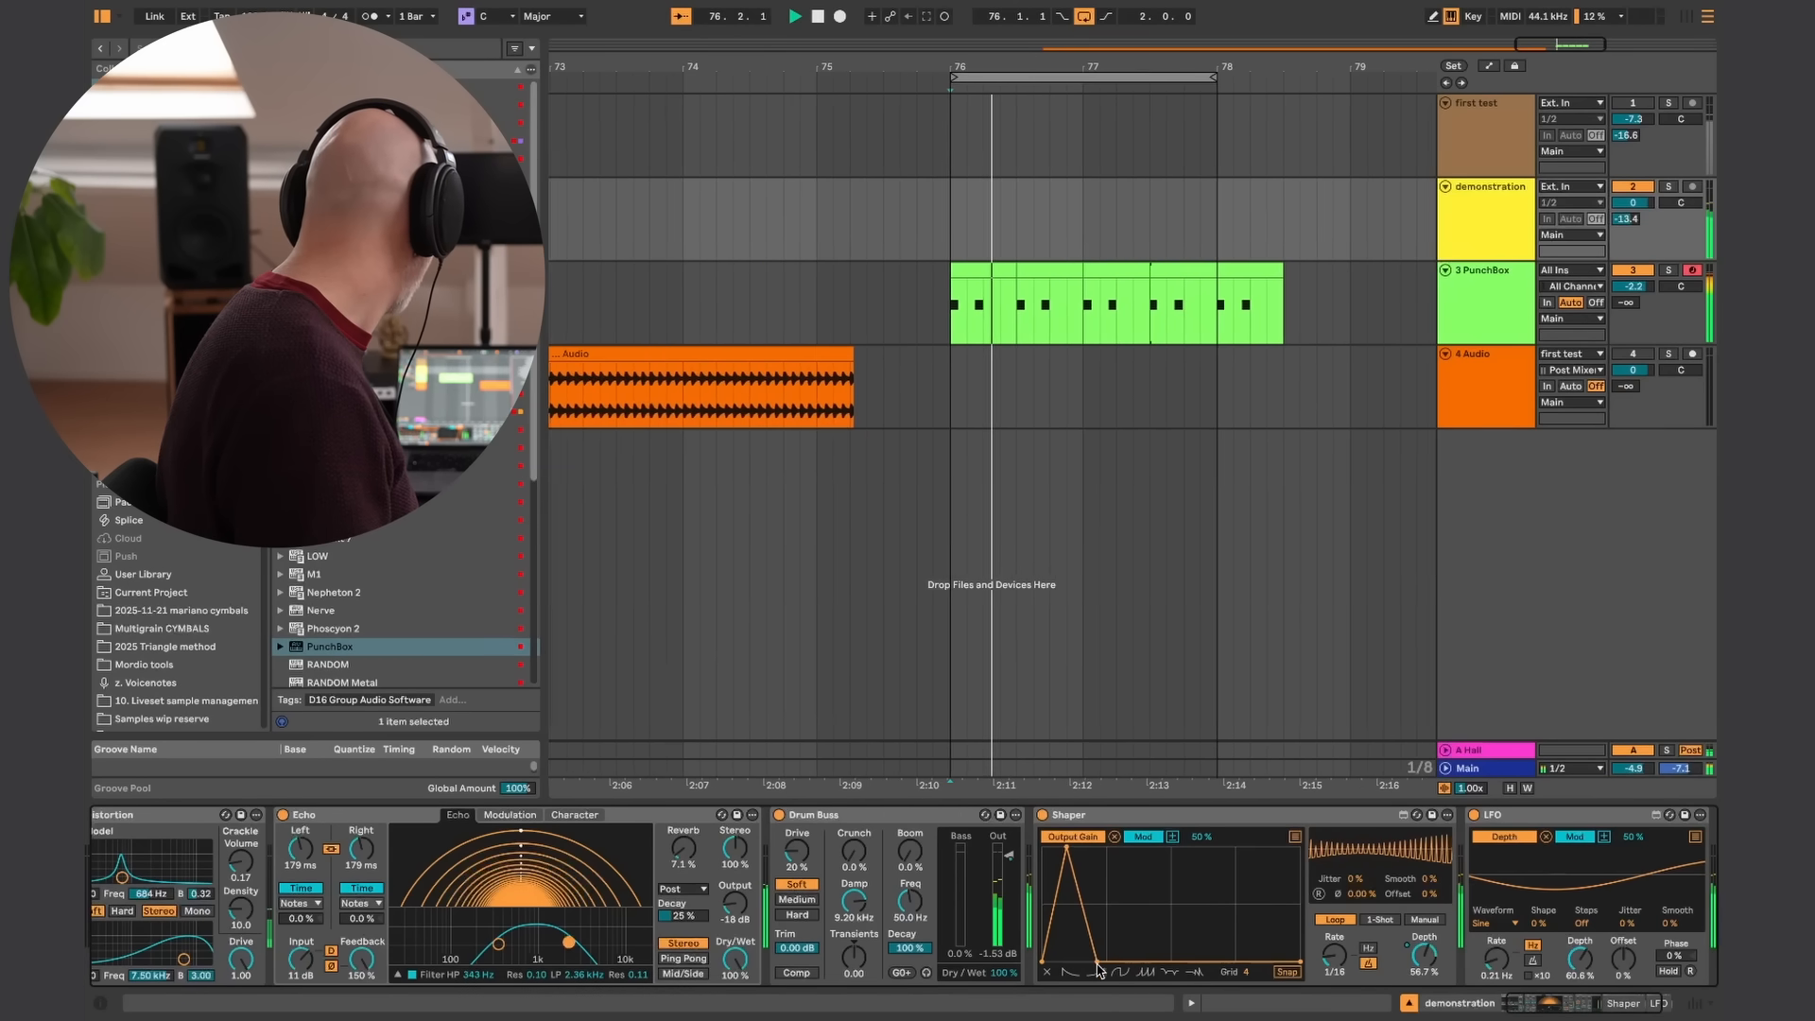
left_click_drag(1285, 973, 1090, 980)
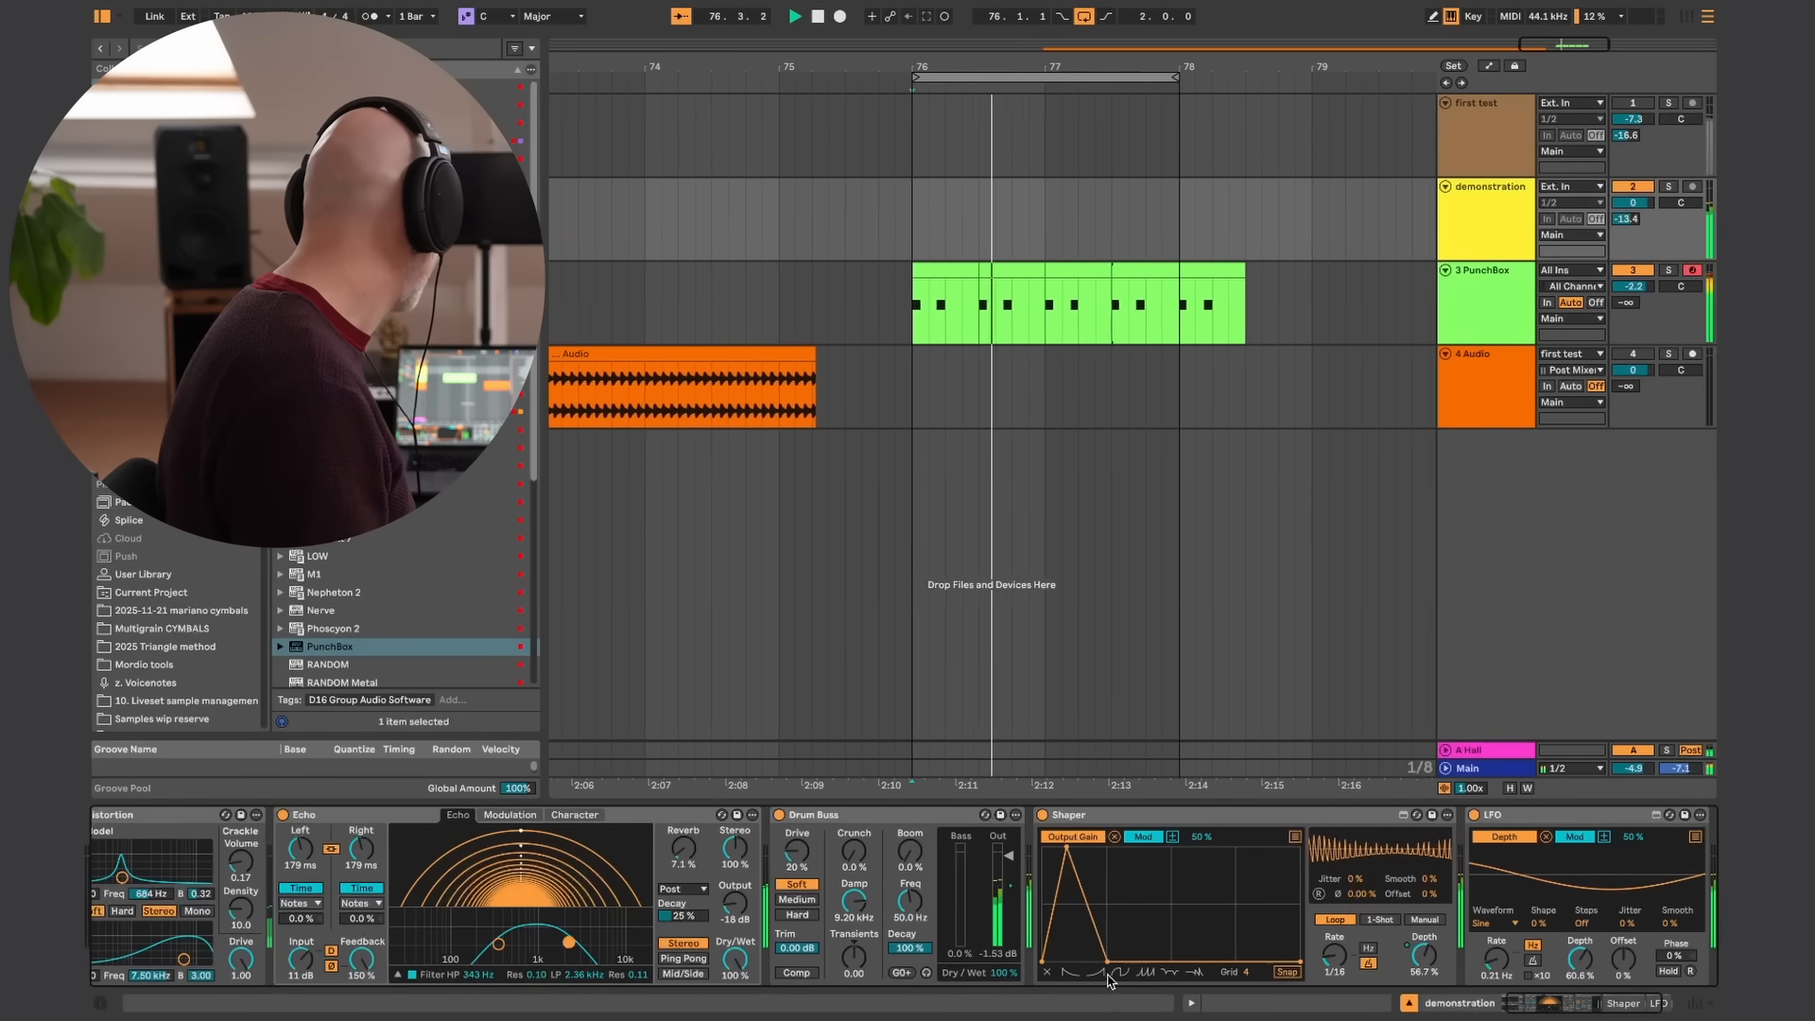